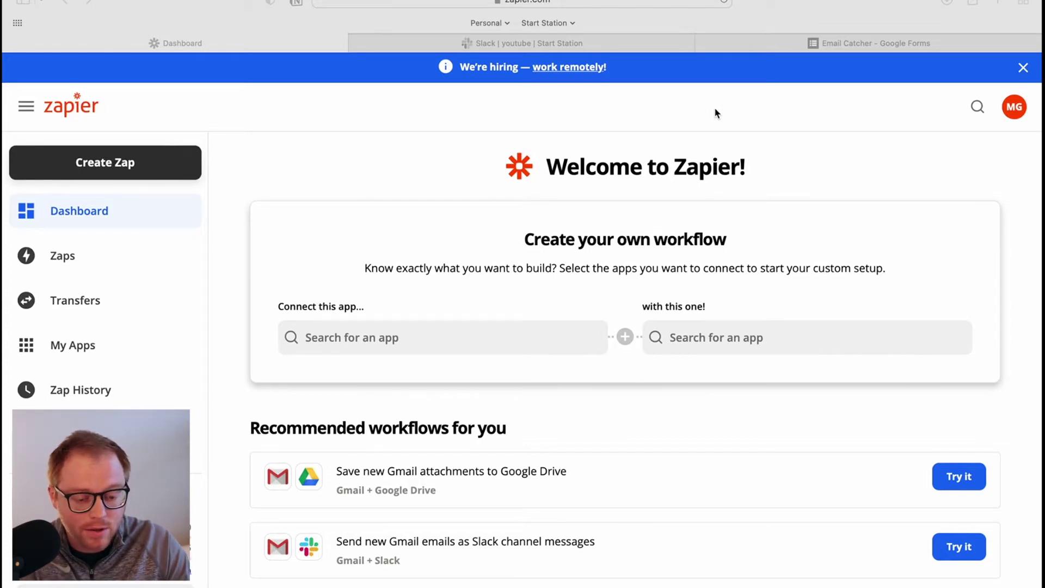
Examine the Email Catcher form in Google Forms and the youtube channel in Slack, returning to the Zapier dashboard
click(817, 44)
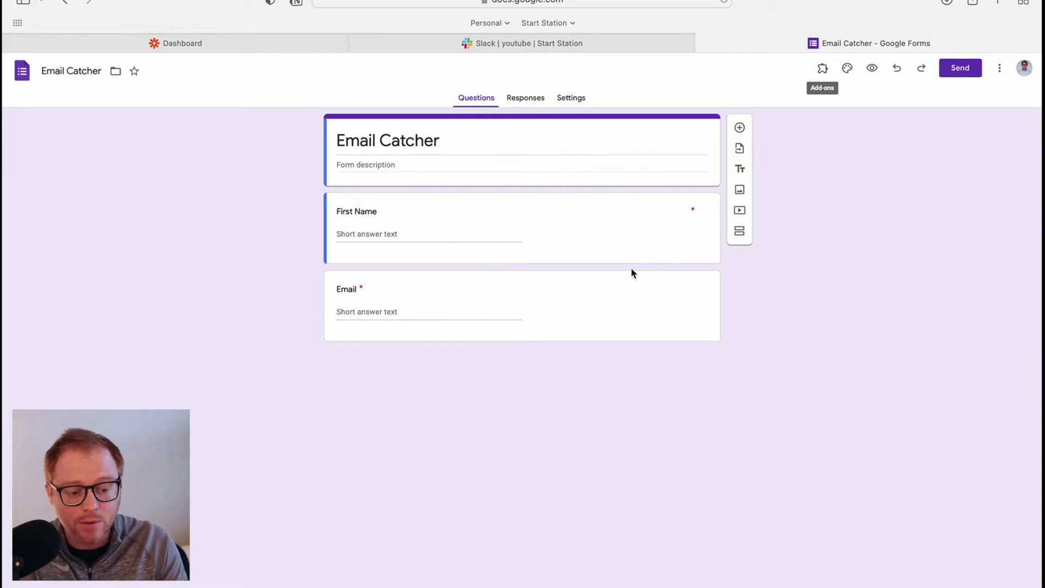
click(579, 51)
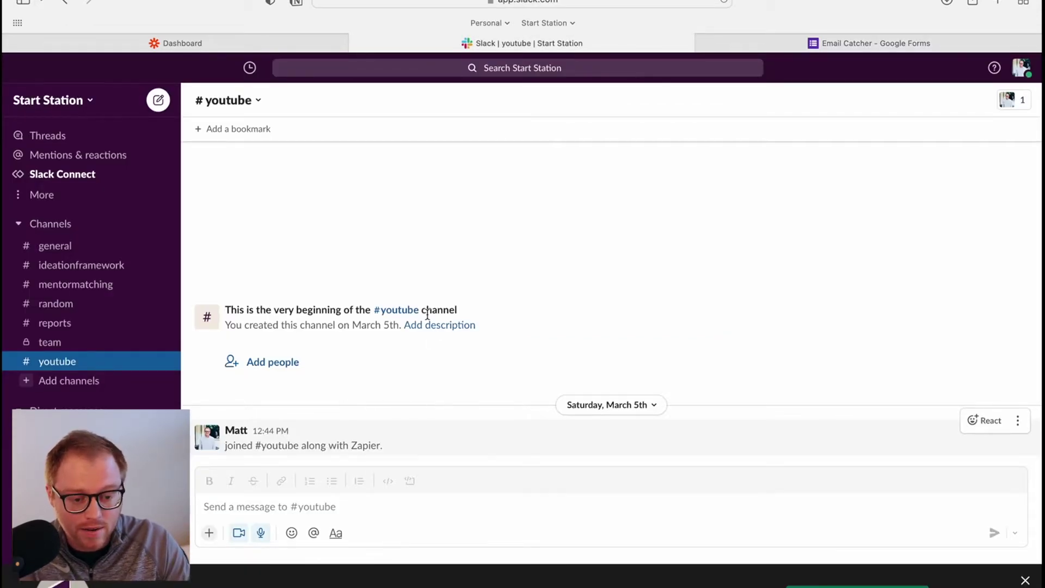
click(246, 43)
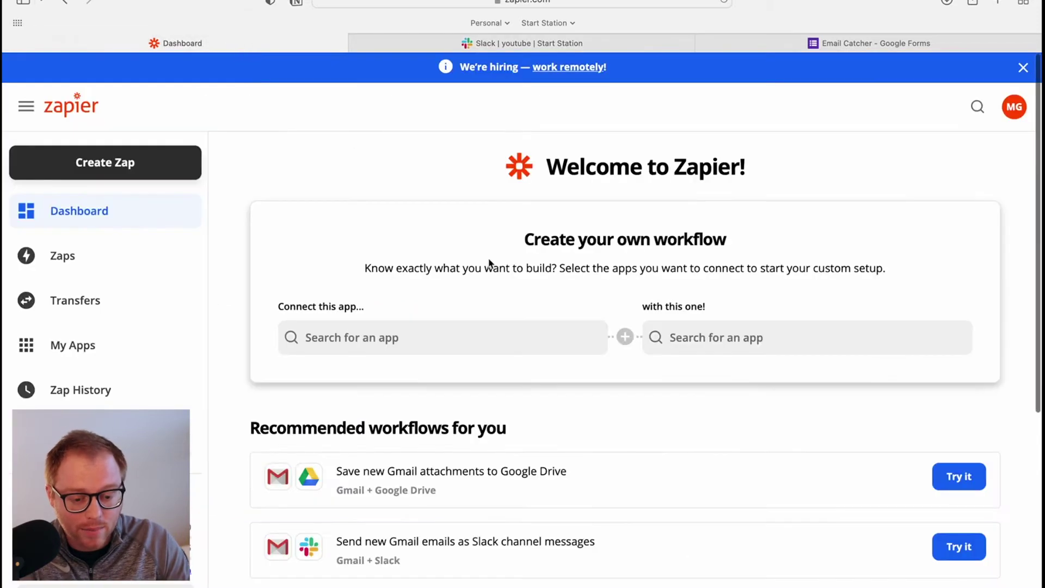
Choose Google Forms as the source app and Slack as the app to connect it with for a custom workflow
scroll(446, 308, down, 2)
scroll(457, 296, down, 1)
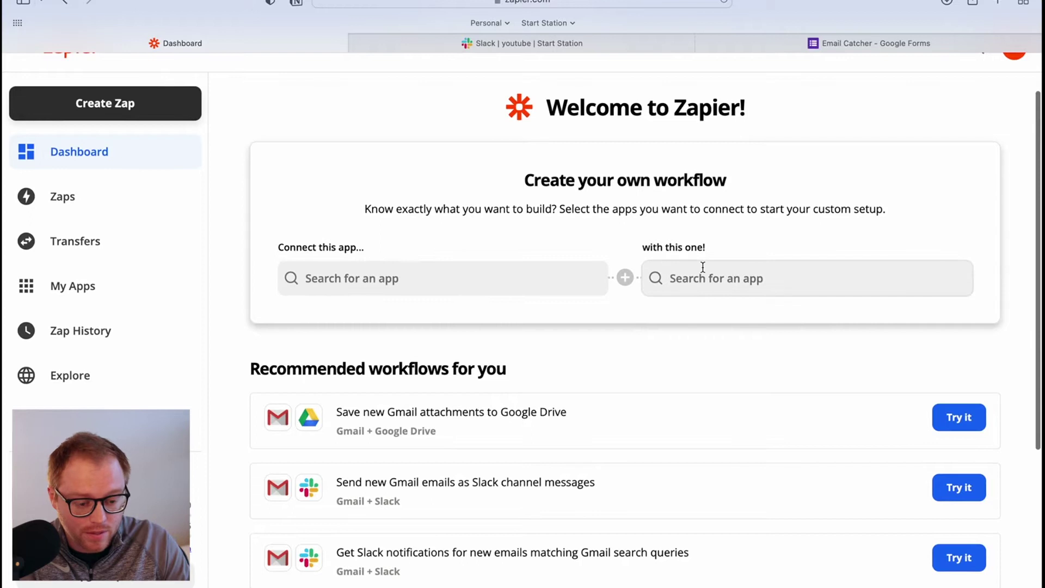
scroll(490, 348, down, 3)
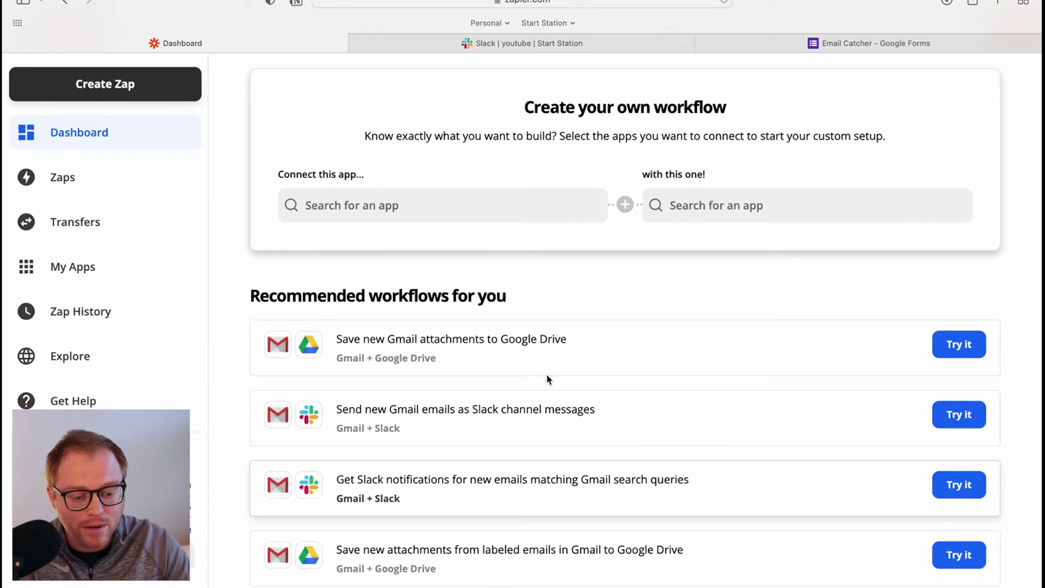
scroll(548, 378, up, 1)
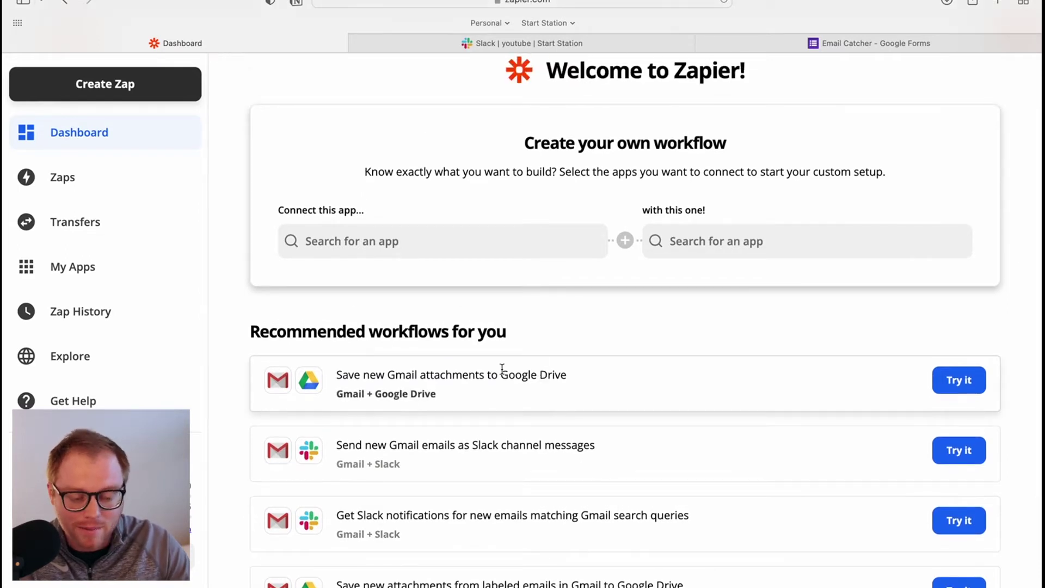
scroll(473, 305, up, 1)
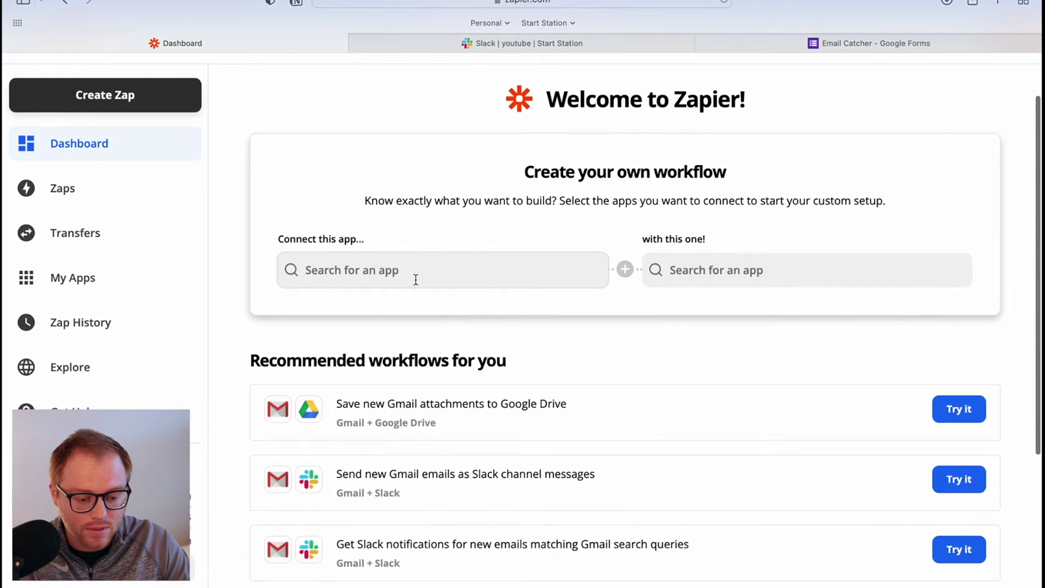
click(415, 279)
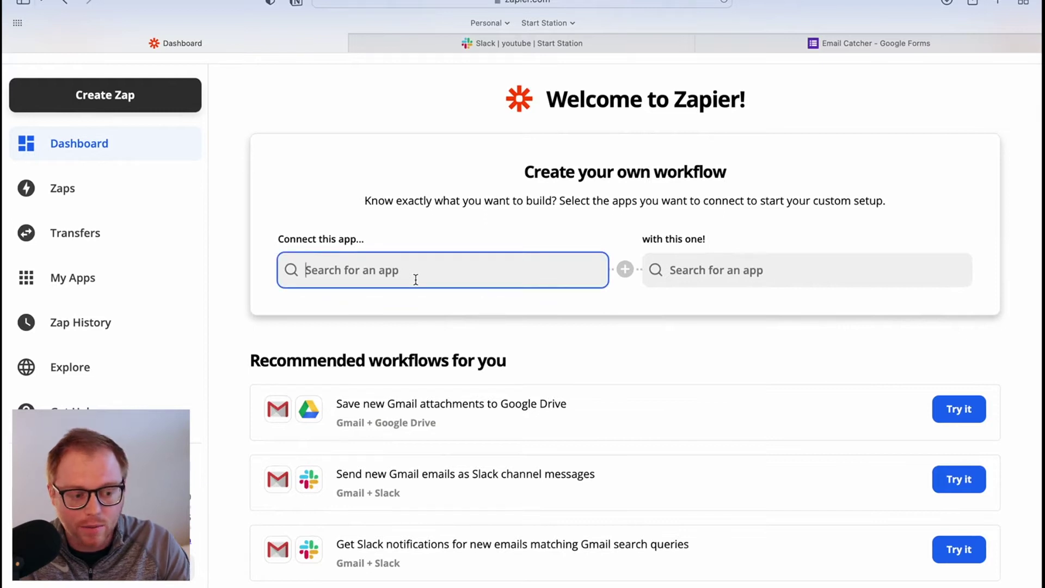
text(google)
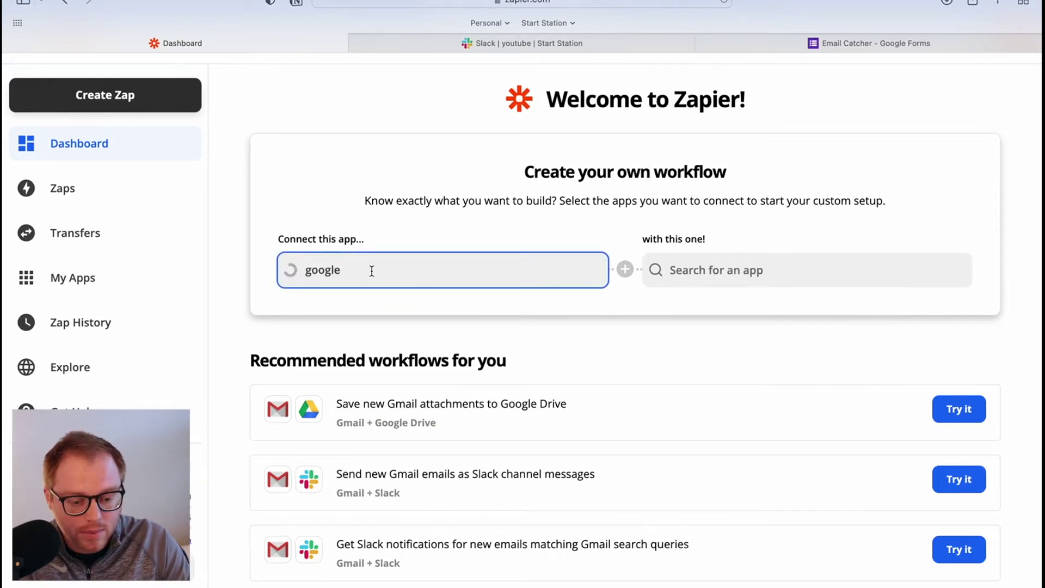
click(374, 394)
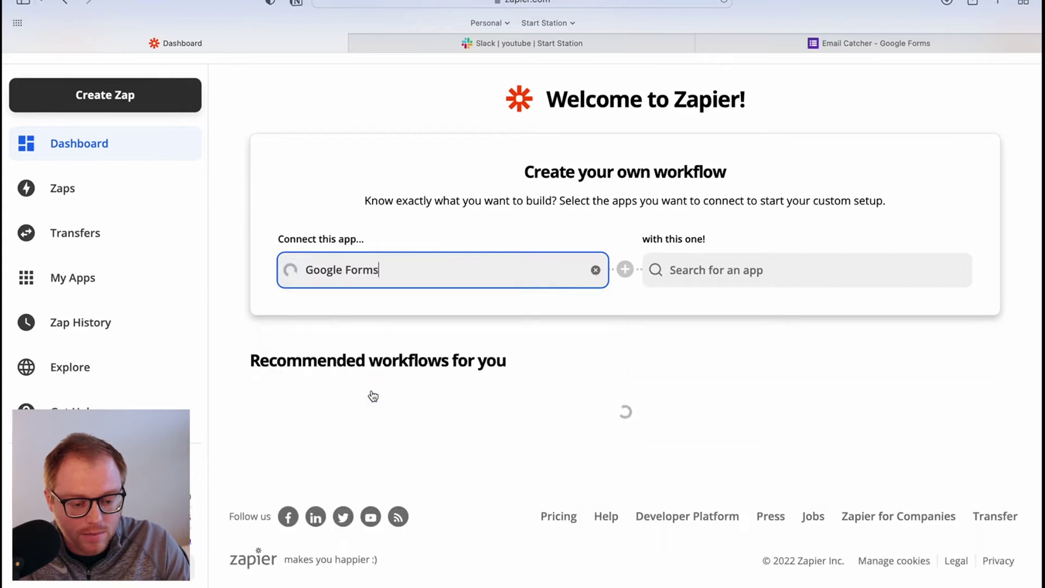
click(724, 268)
text(slack)
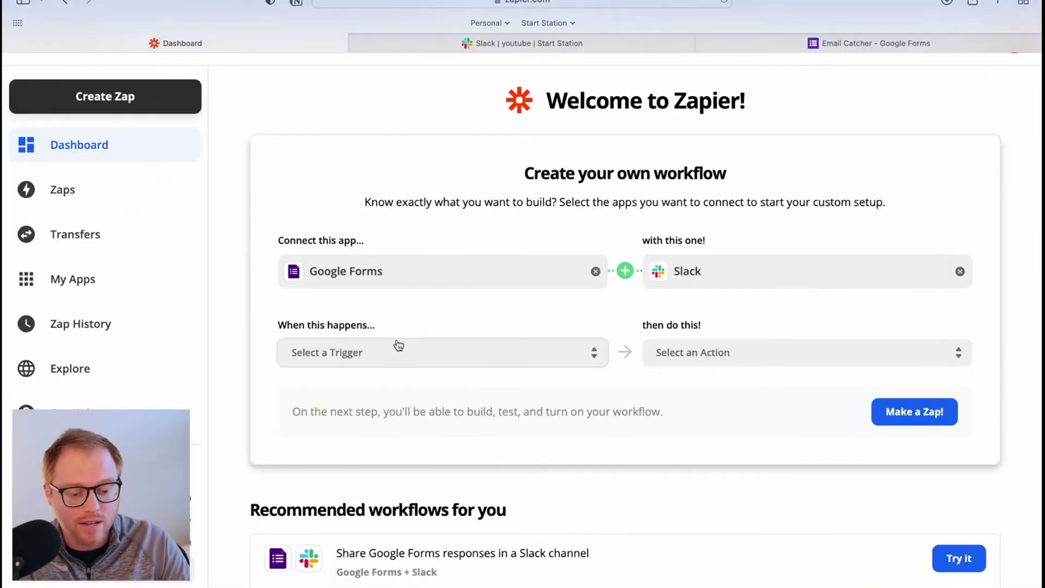
Create the Zap with the trigger New Response in Spreadsheet and the action Send Channel Message
click(401, 358)
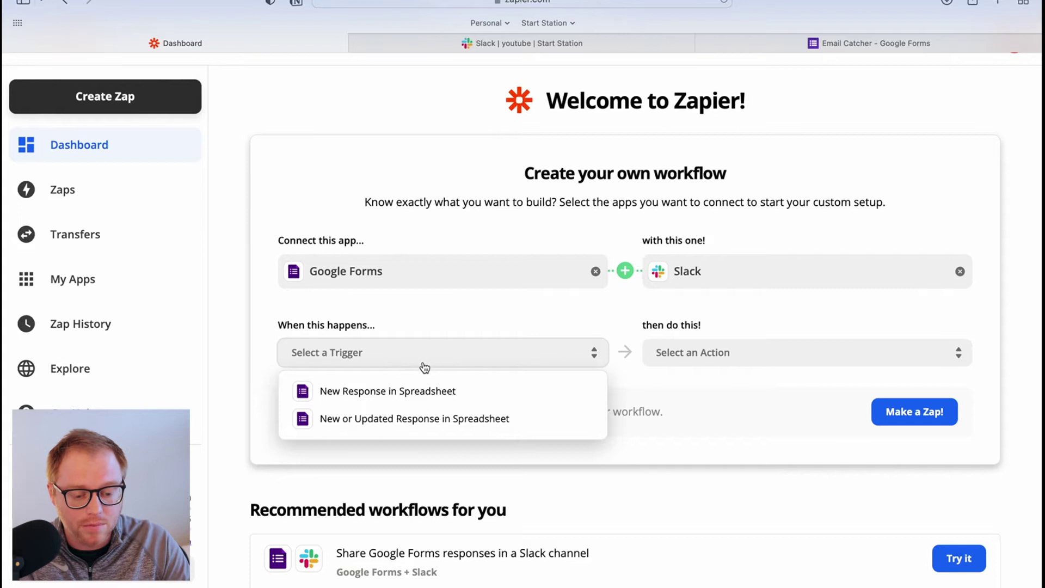
click(417, 391)
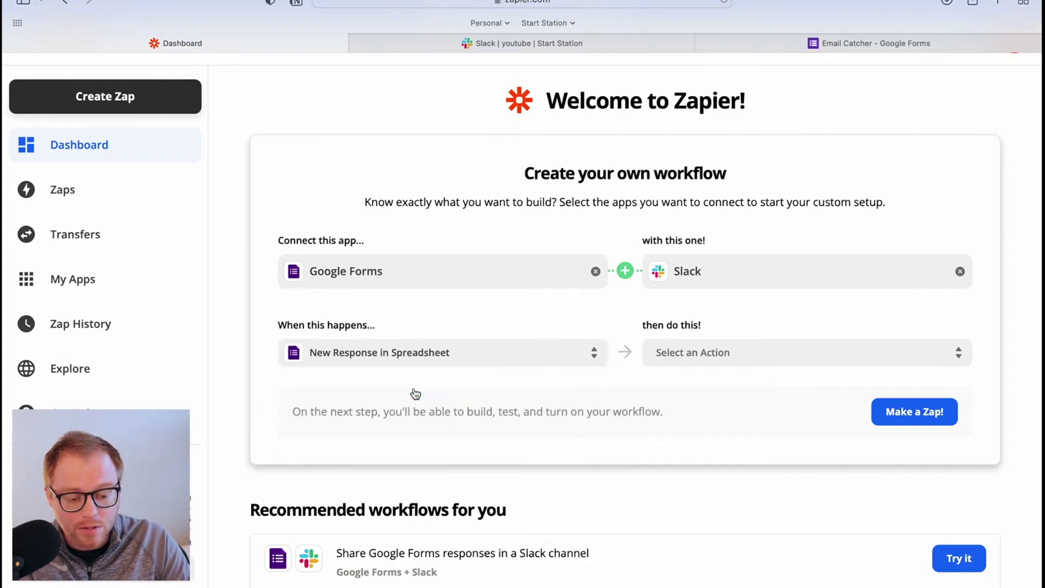
click(716, 361)
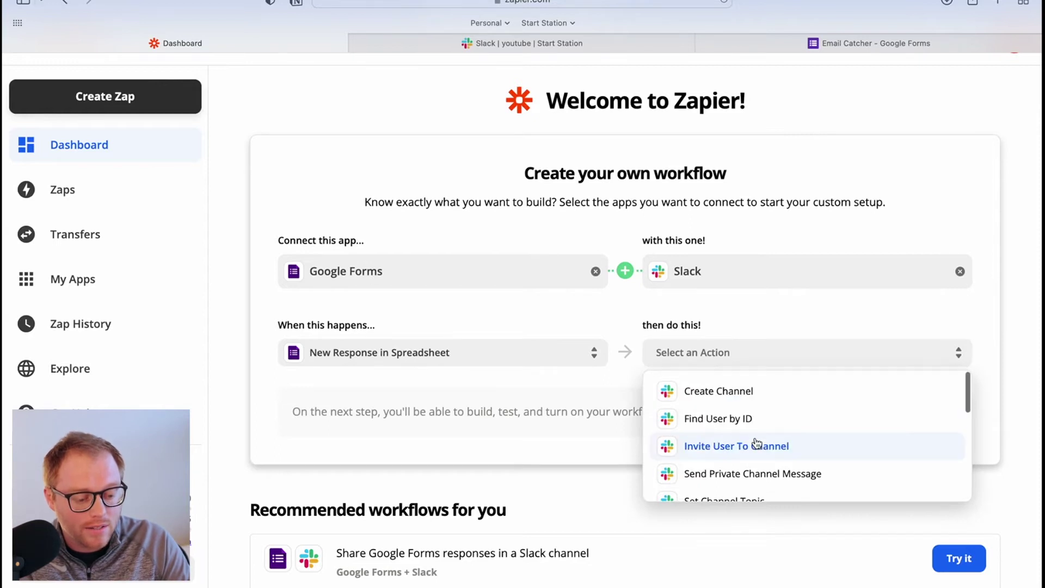
scroll(756, 442, down, 1)
scroll(757, 442, down, 6)
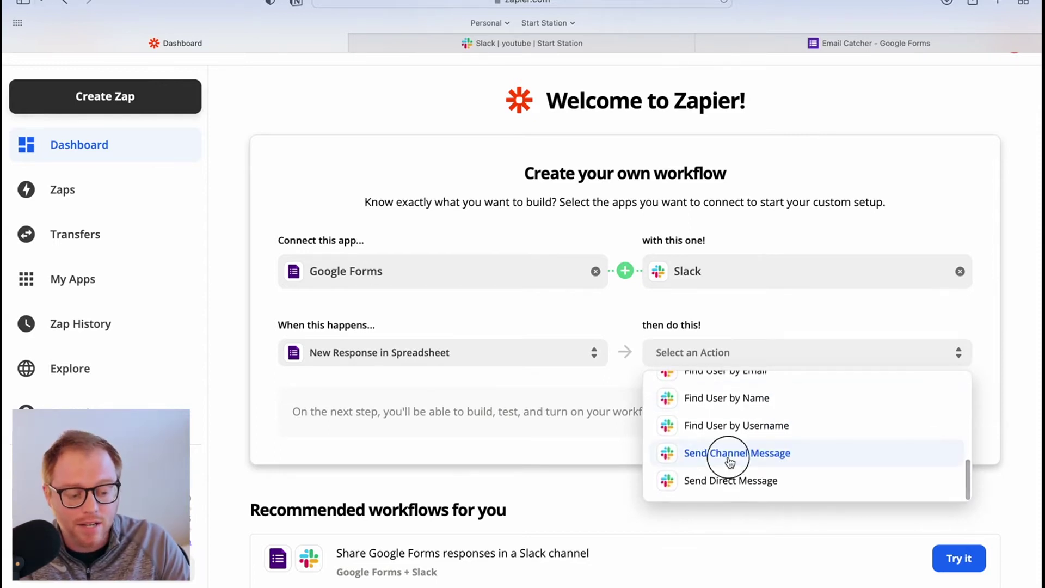
click(731, 461)
click(932, 423)
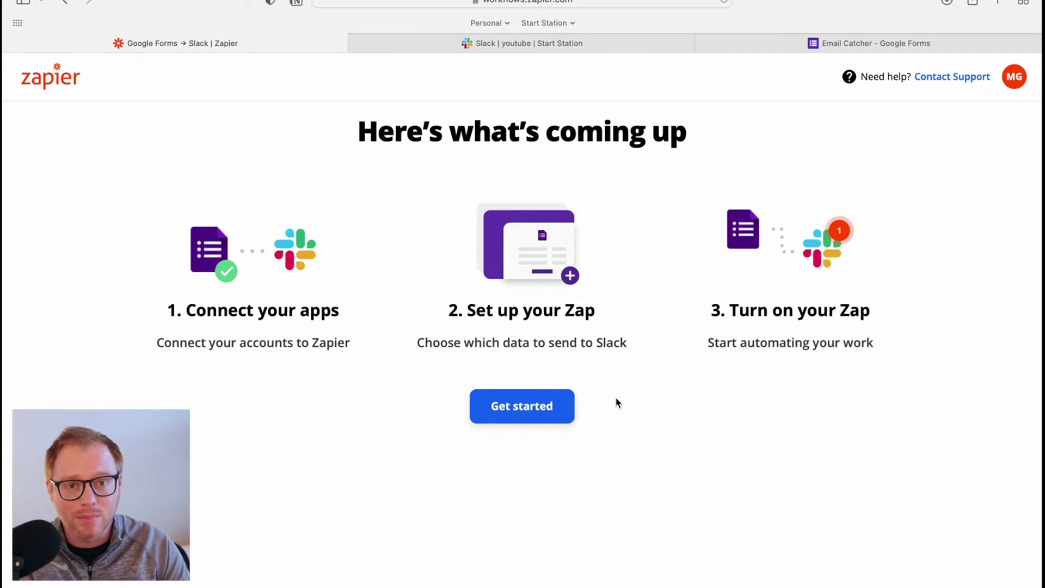
Use the already connected Google Forms account and select the Form Responses 1 worksheet of the Email Catcher (Responses) spreadsheet
click(540, 408)
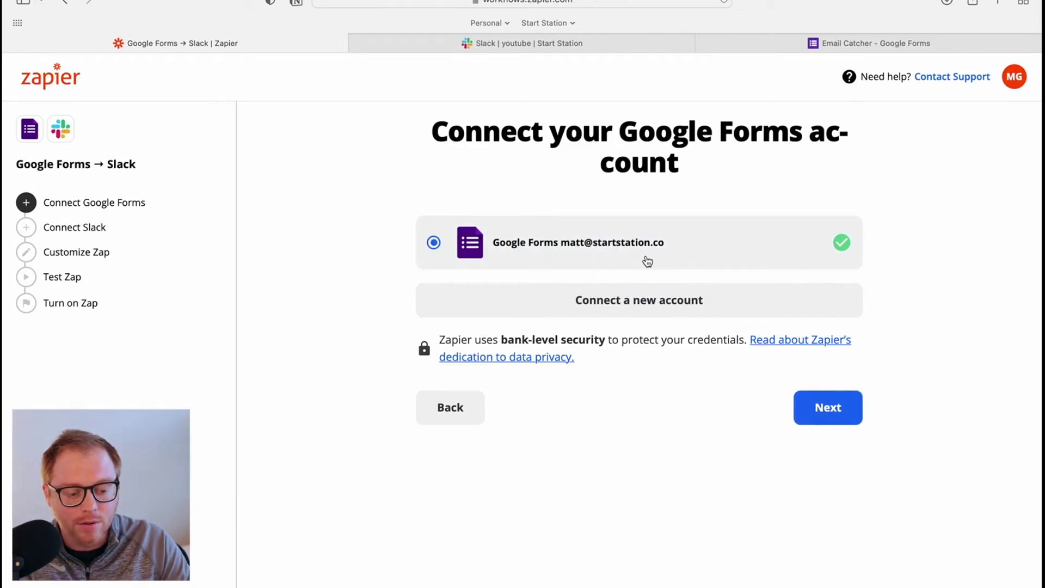
click(837, 417)
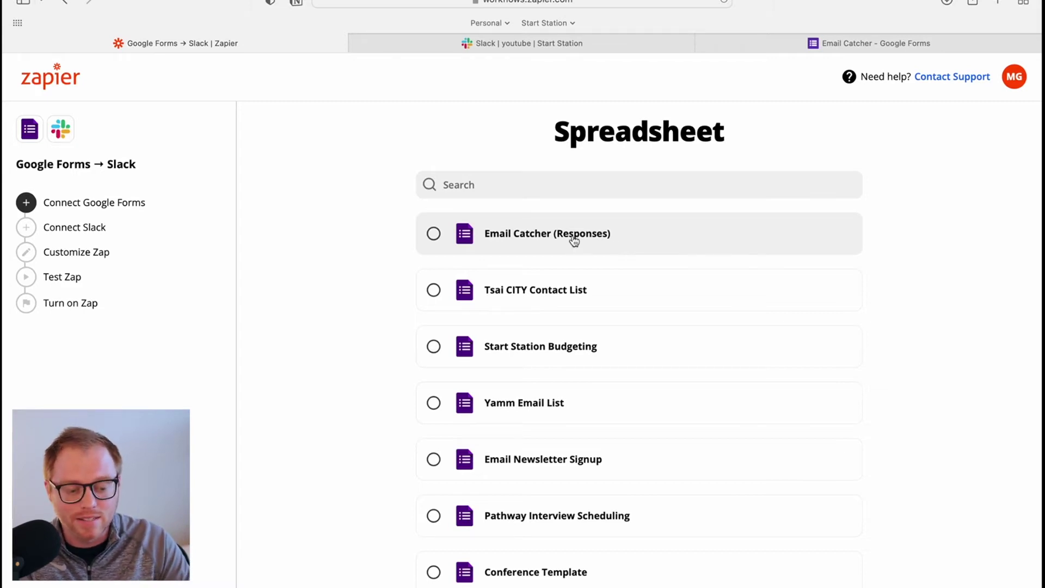
click(554, 240)
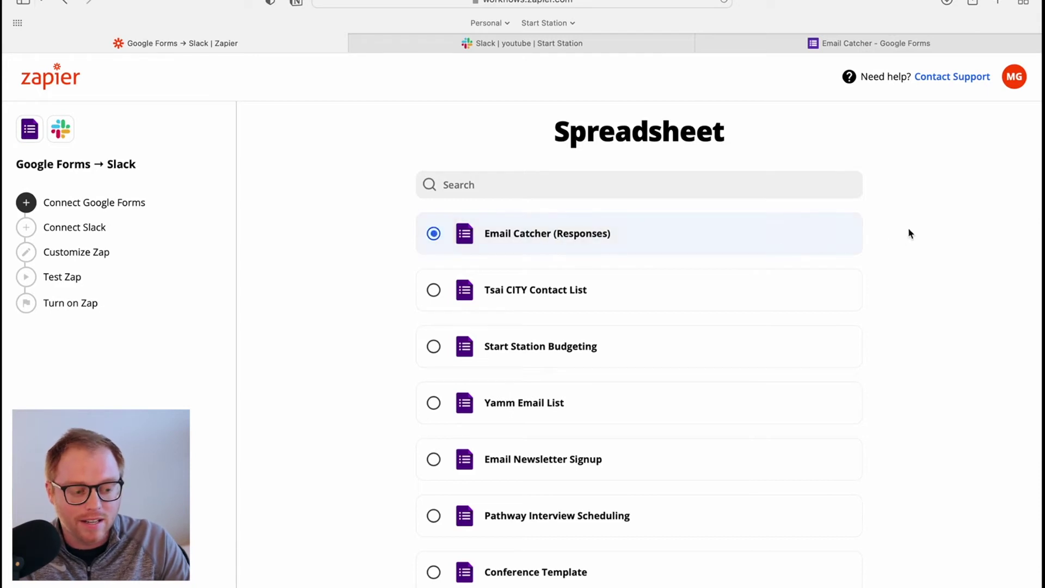
scroll(883, 295, down, 20)
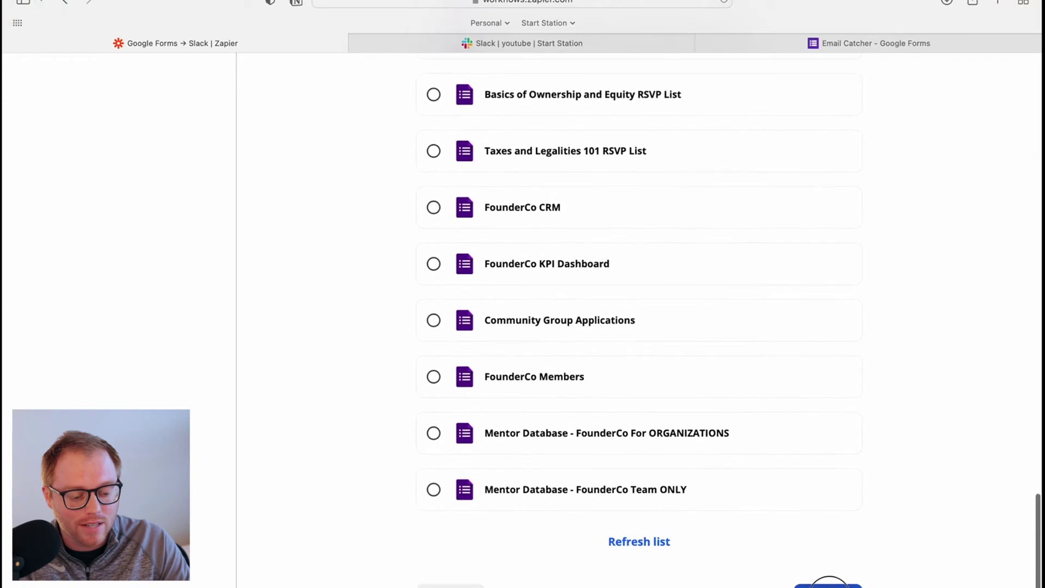
click(828, 581)
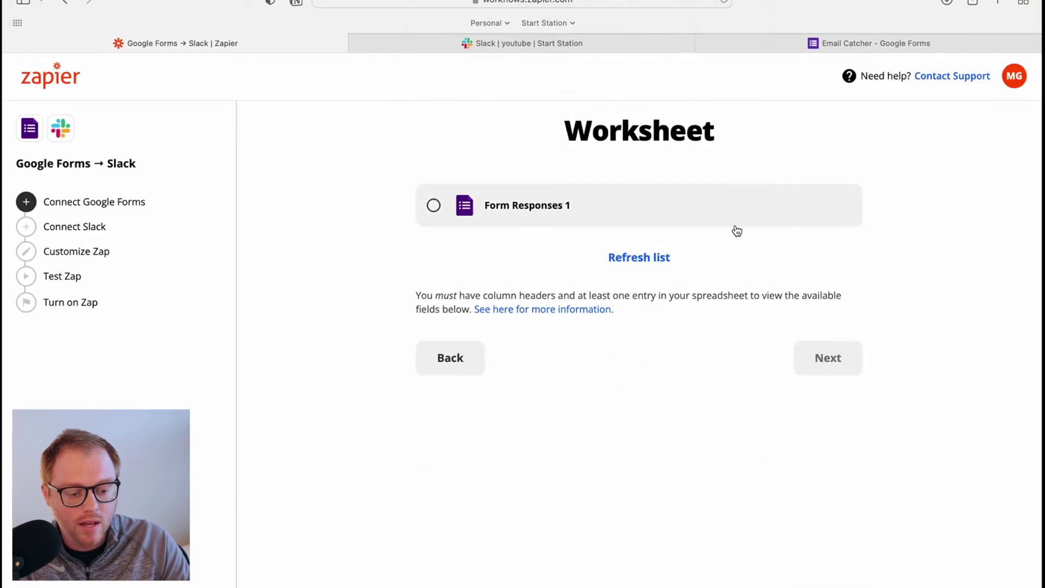
click(524, 209)
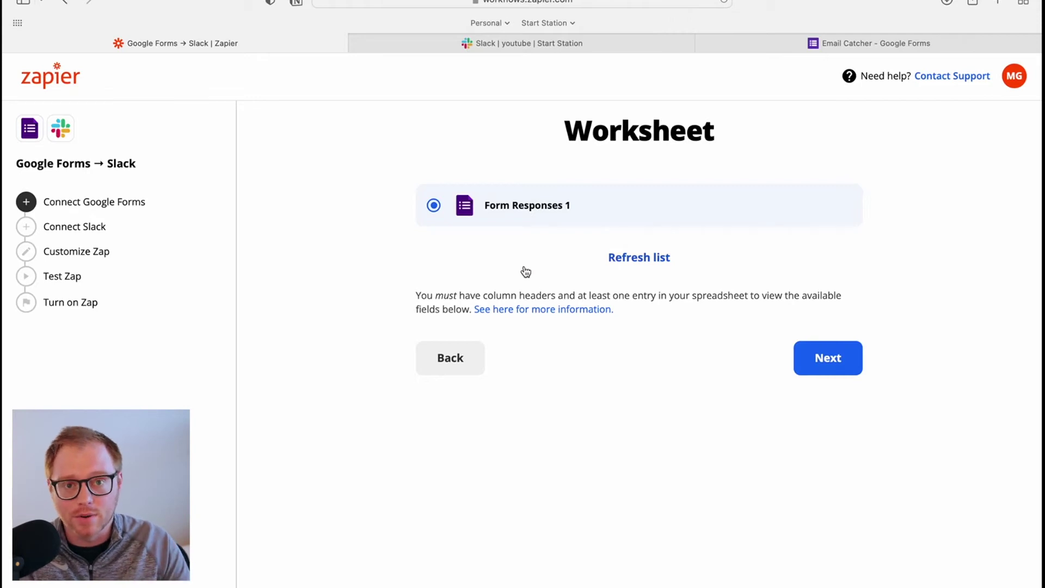
click(830, 371)
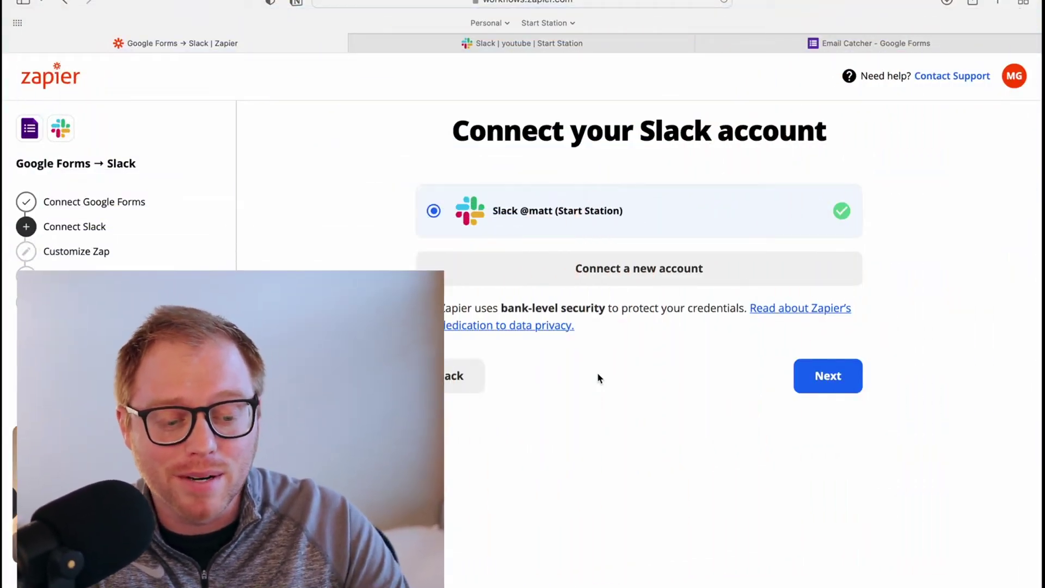
Use the connected Slack account with the youtube channel, and continue with only the required Message Text field selected
click(829, 376)
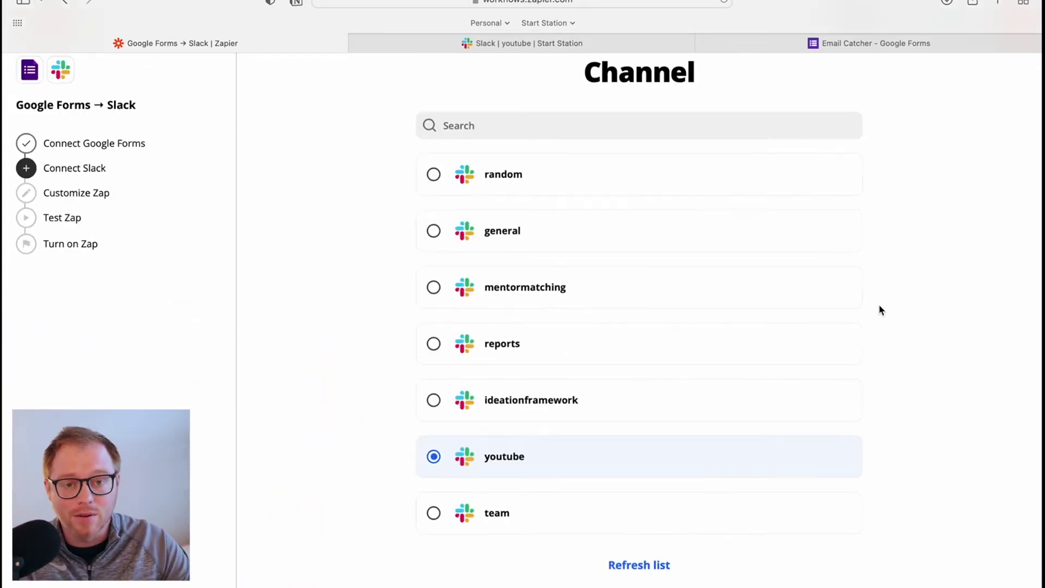
scroll(878, 304, down, 2)
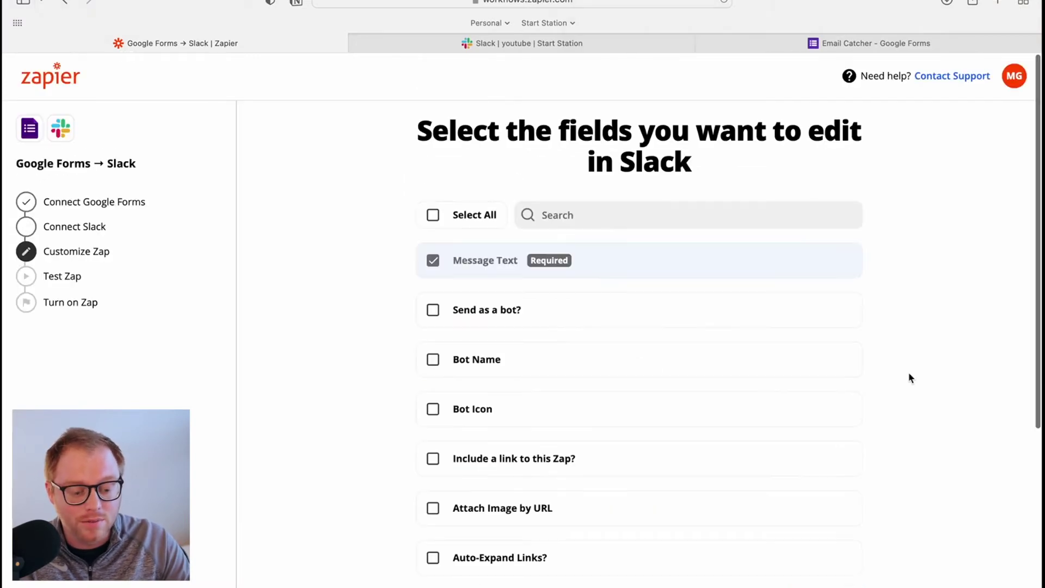
scroll(897, 372, down, 1)
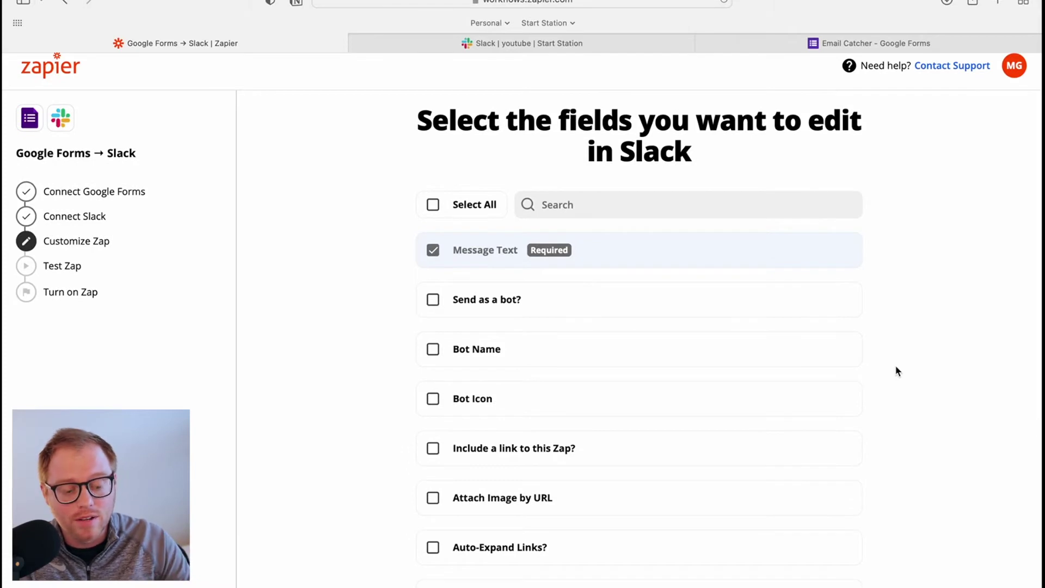
scroll(897, 369, down, 1)
scroll(878, 334, down, 5)
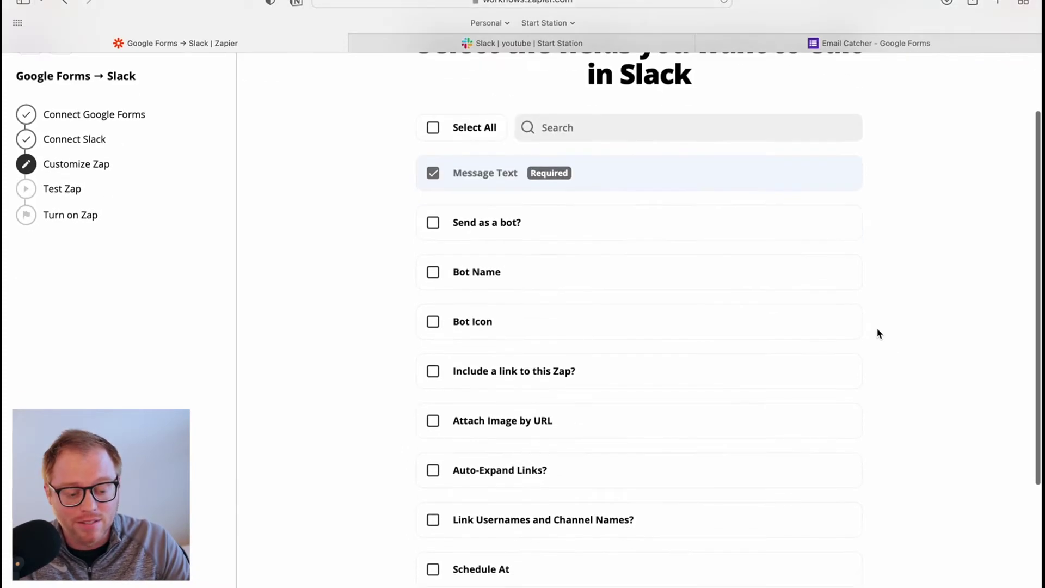
scroll(879, 307, down, 1)
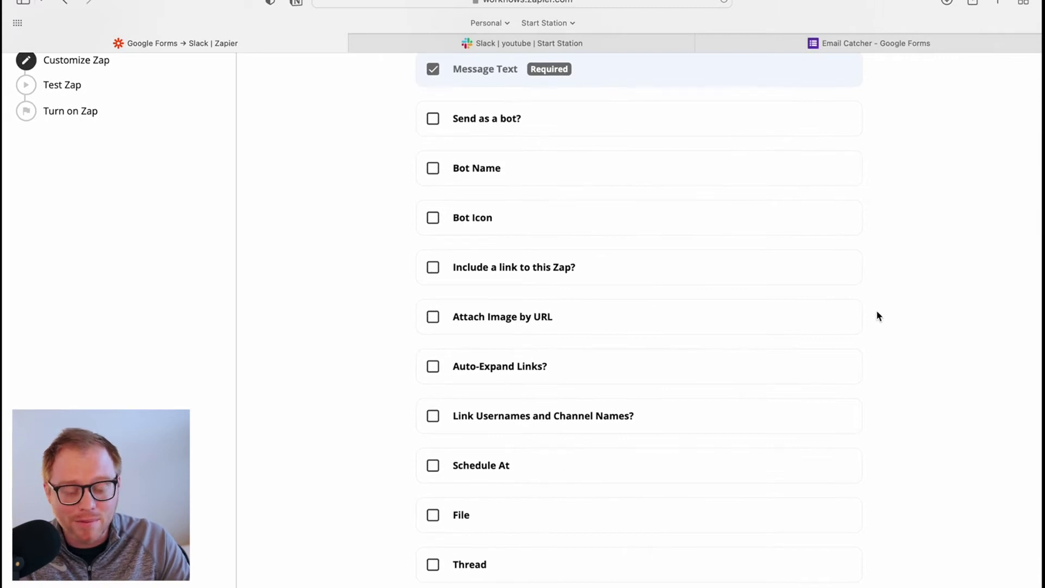
scroll(591, 354, down, 3)
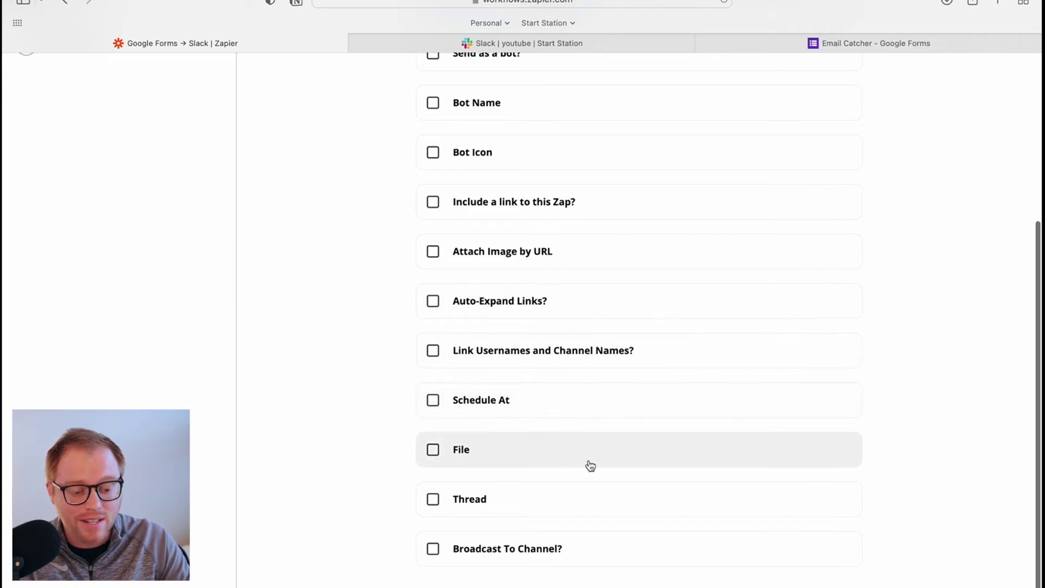
scroll(634, 371, up, 6)
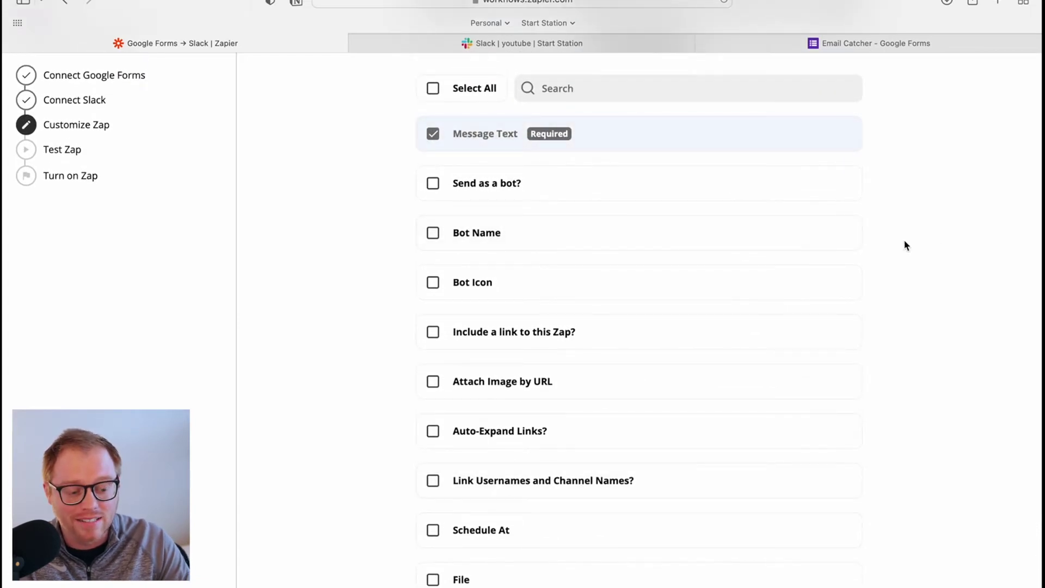
scroll(907, 245, down, 5)
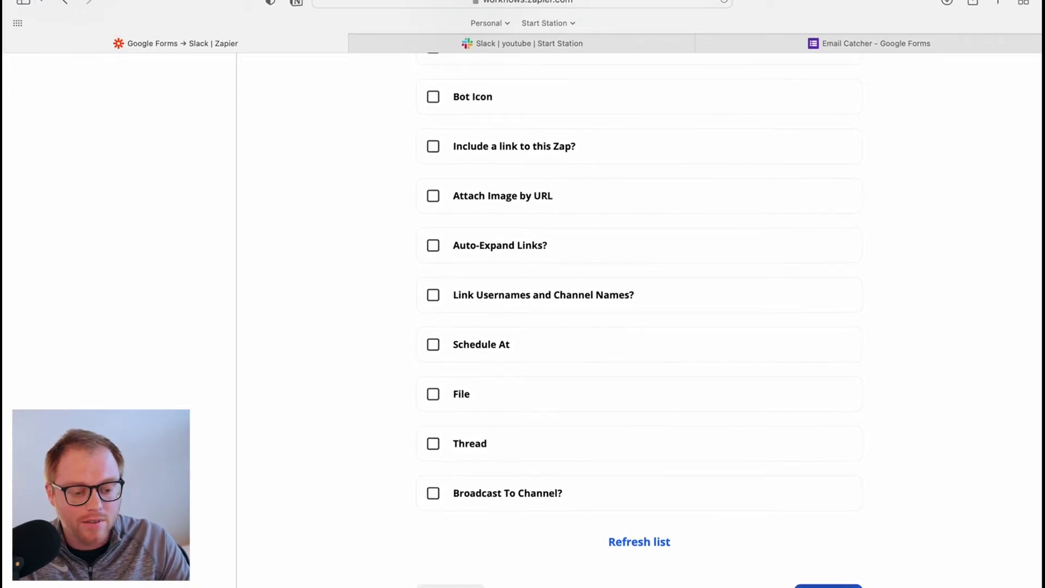
Enter "First Name:" in the message text and insert the form's First Name element after it
click(589, 237)
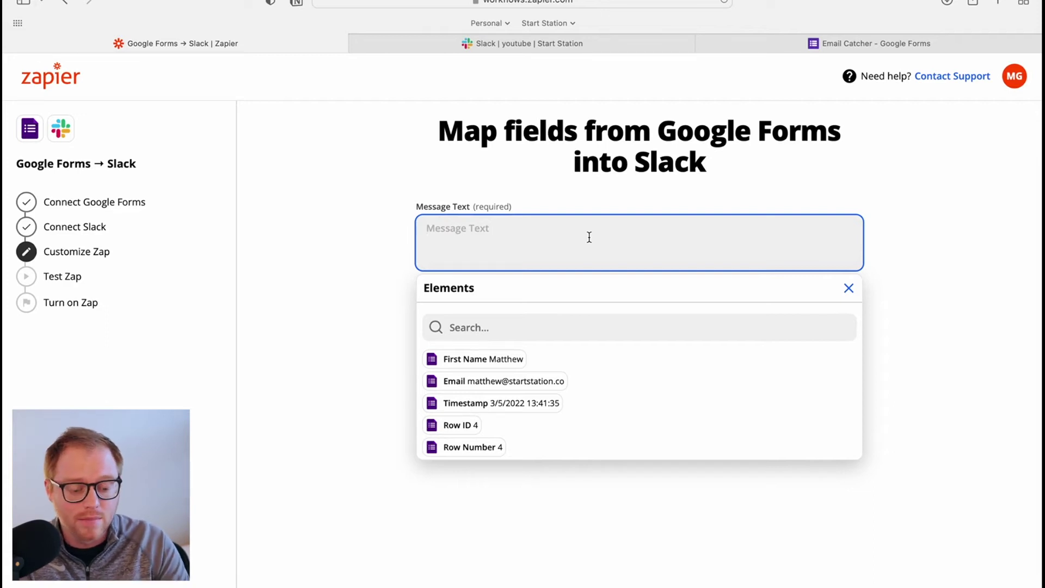
text(First Name)
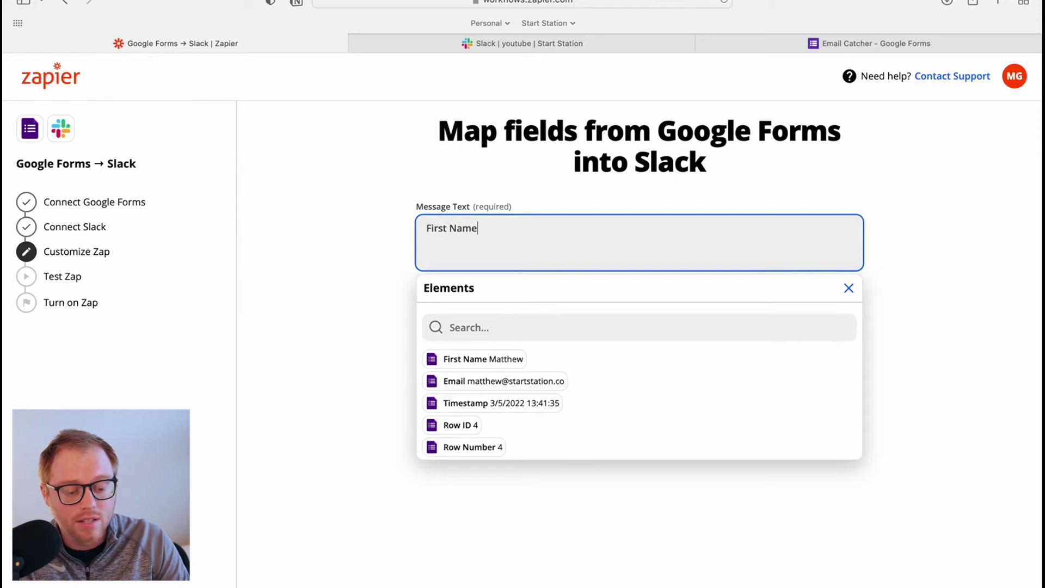
text(:)
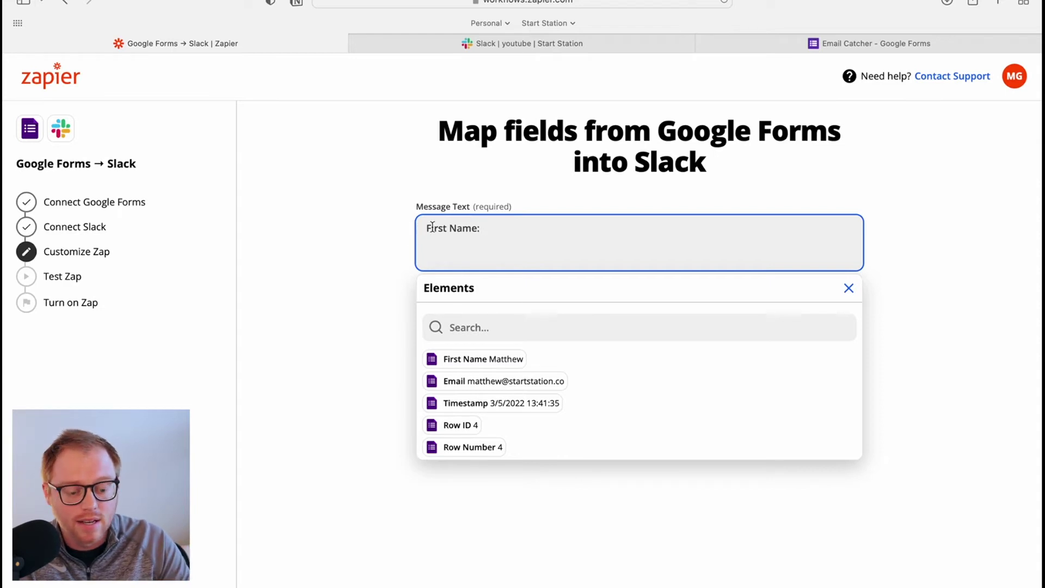
click(490, 359)
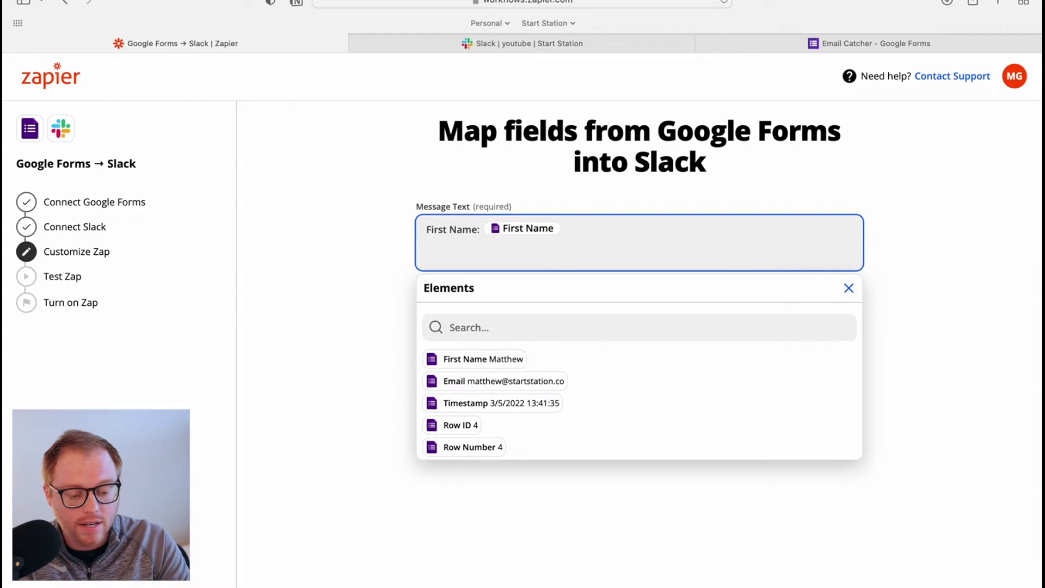
Add an "Email:" line to the message text with the form's Email element after it, and continue to the Zap test
text(Email:)
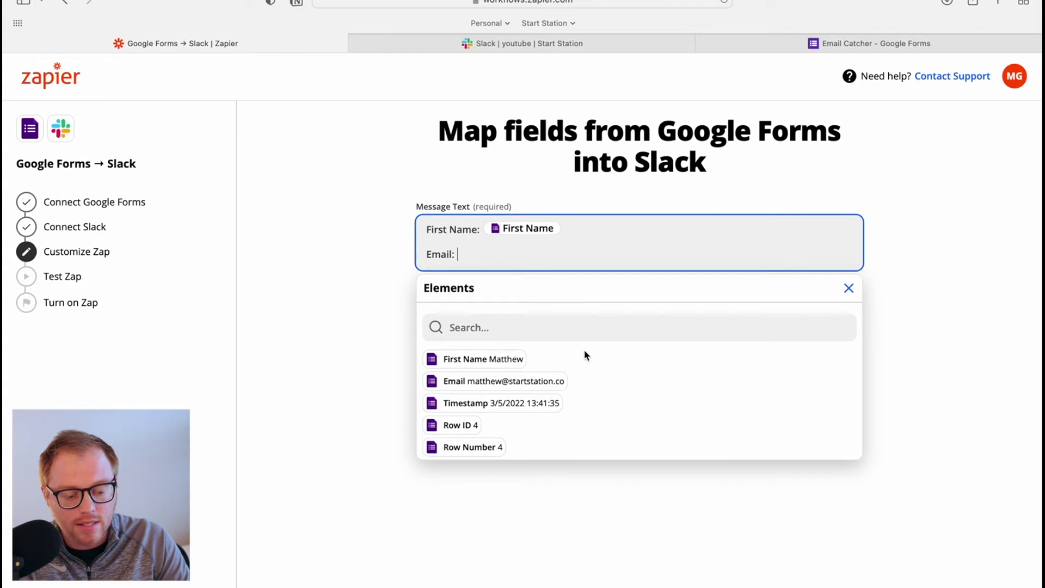
click(492, 381)
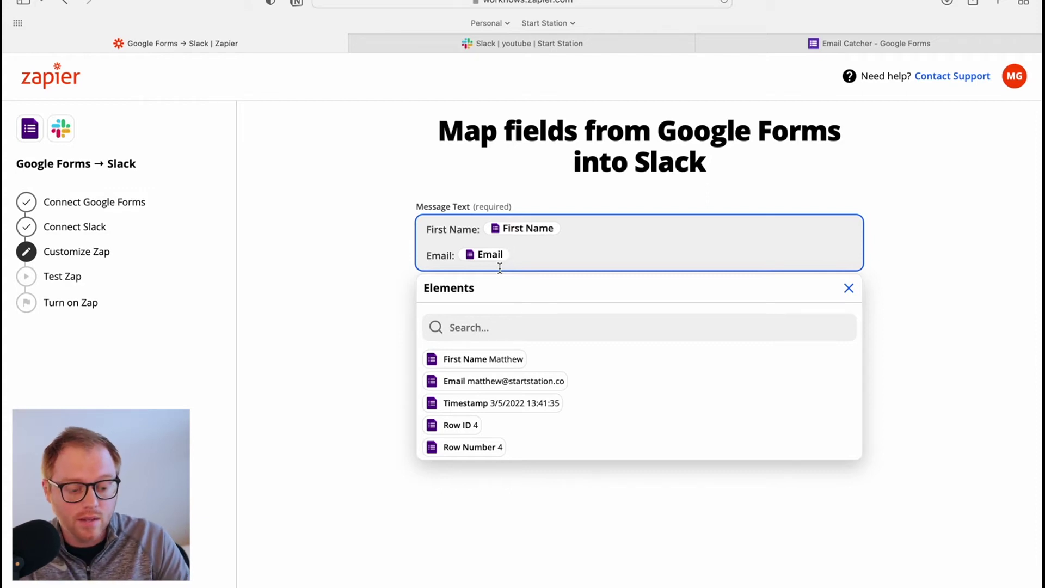
click(319, 309)
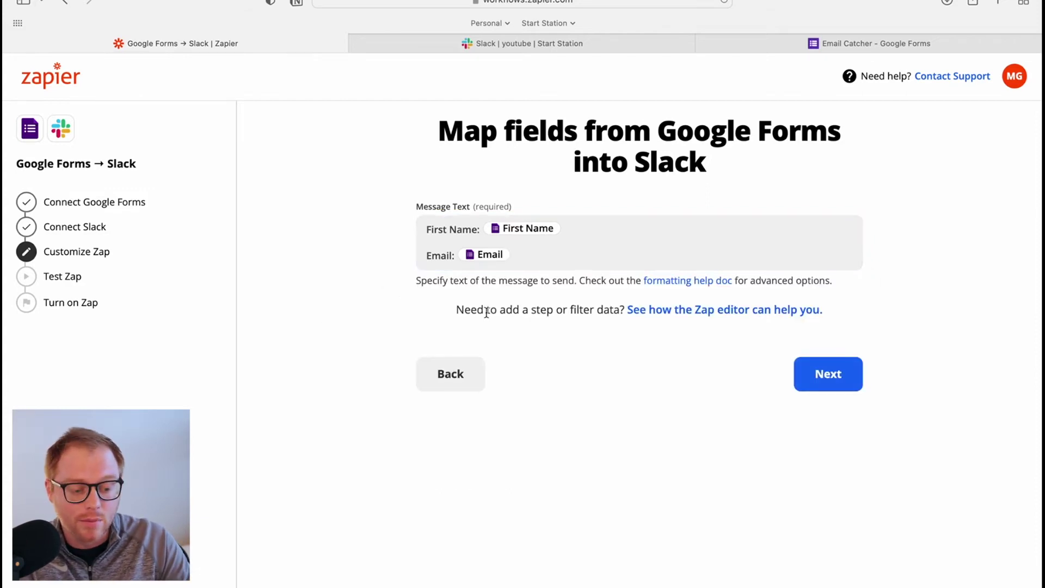
click(836, 382)
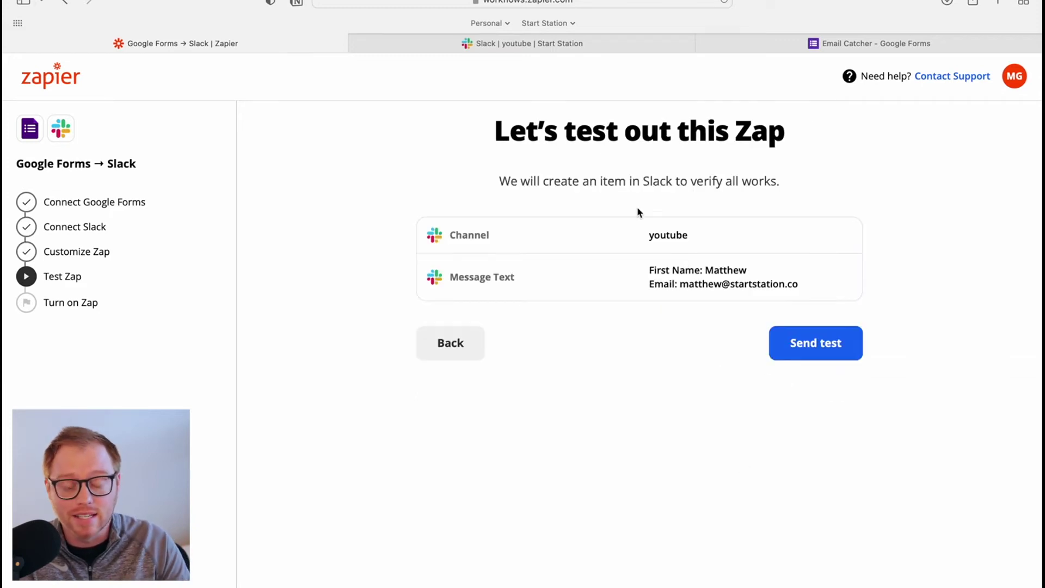
Send the test message and check the posted first name and email in the Slack youtube channel
double_click(710, 272)
click(711, 310)
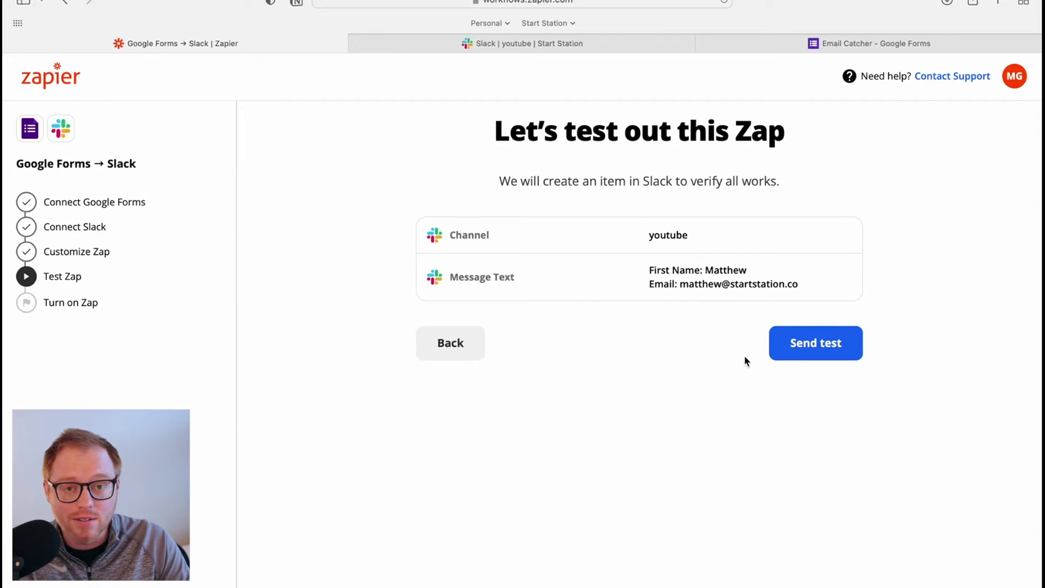
click(815, 349)
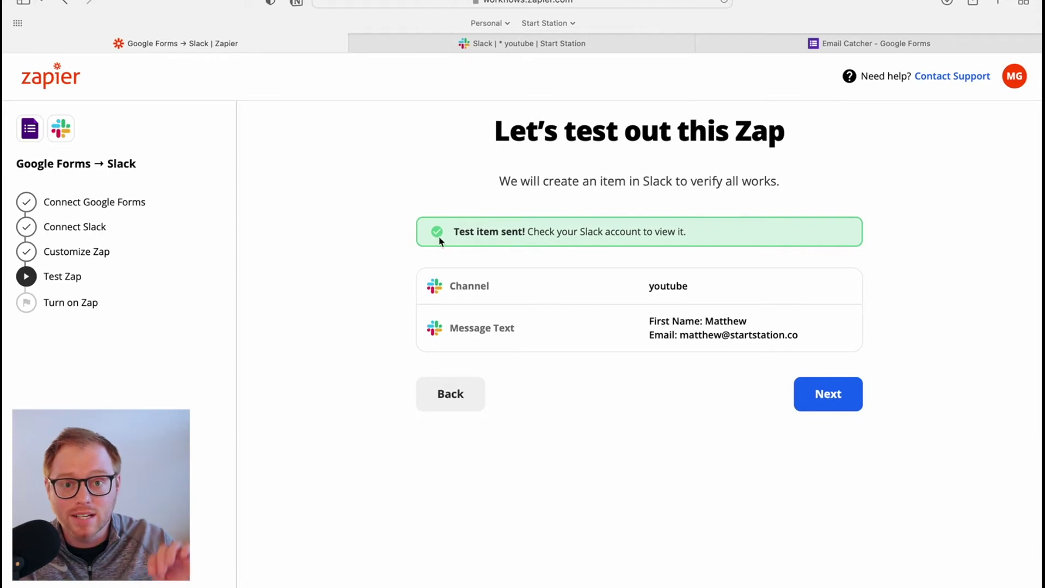
click(481, 48)
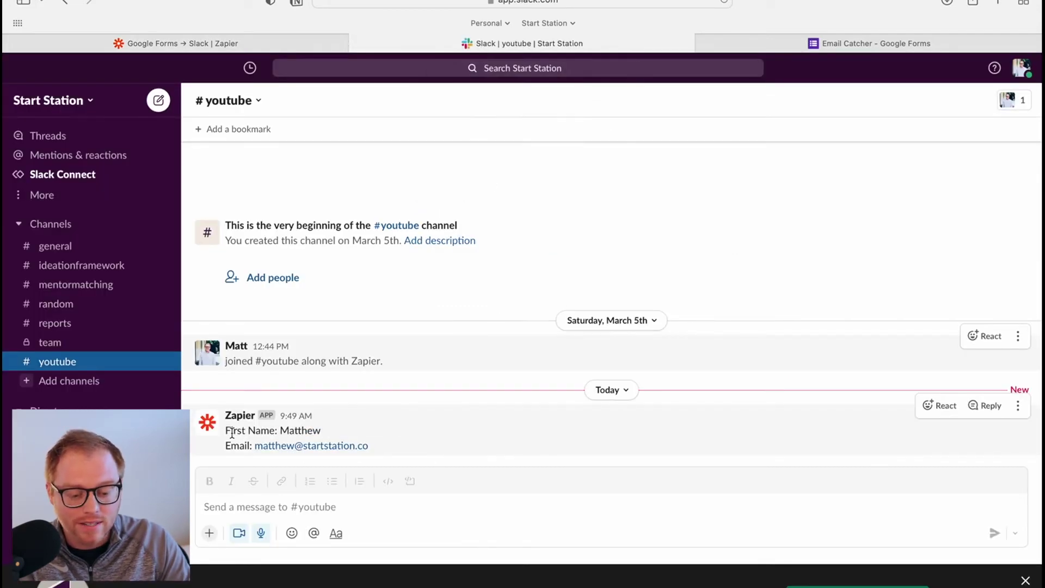
drag(279, 431, 314, 431)
drag(371, 454, 256, 447)
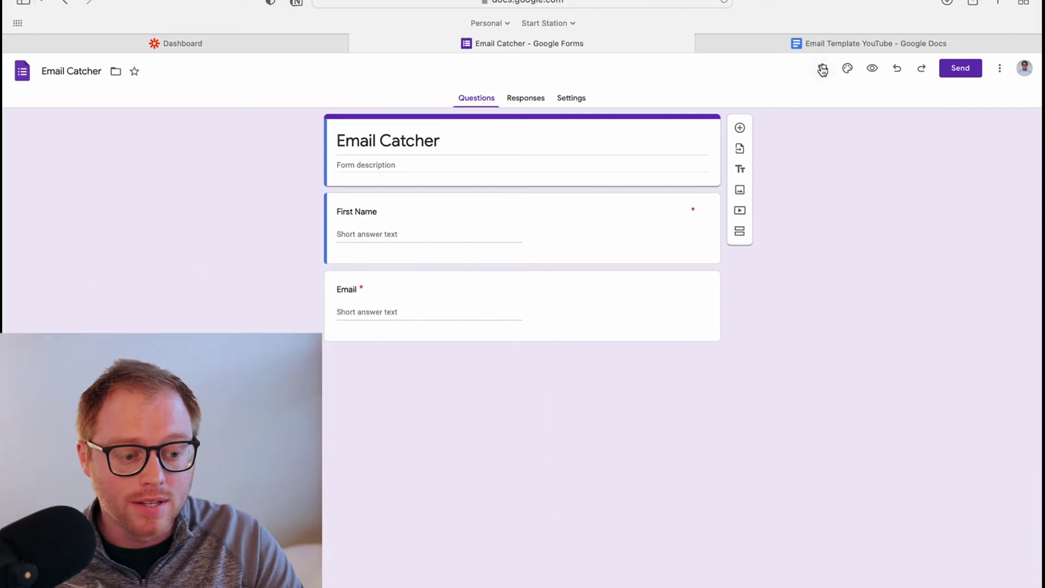
Examine the {FirstName} and {Email} placeholders in the Email Template YouTube document in Google Docs
click(819, 45)
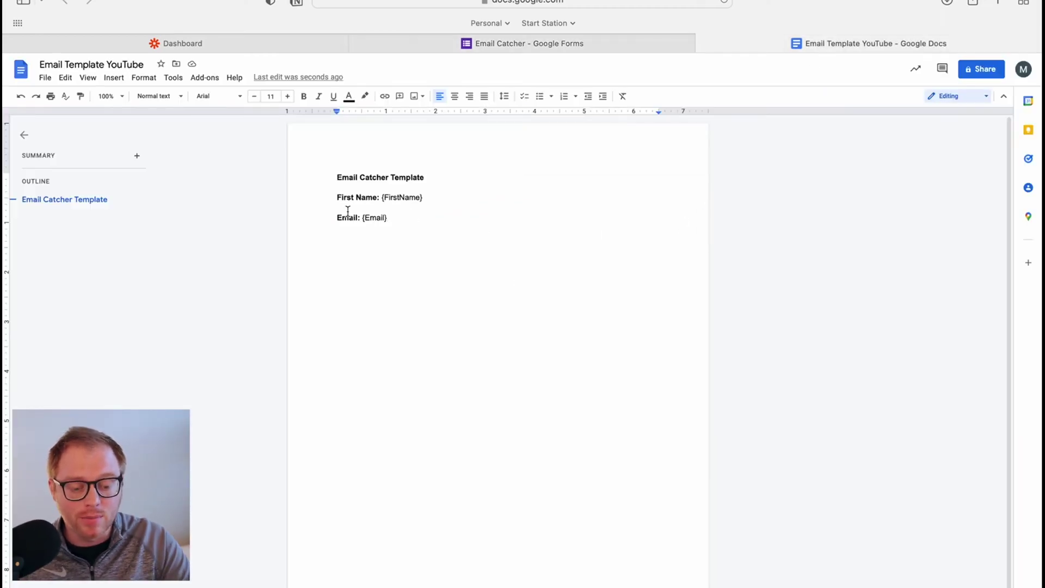
drag(338, 198, 370, 218)
click(382, 237)
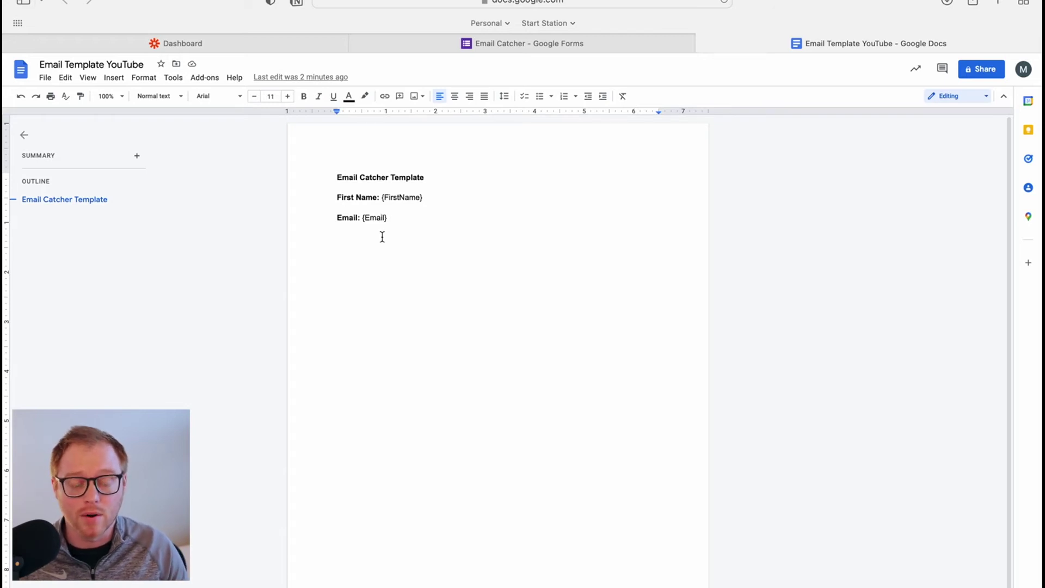
Switch to the Zapier dashboard and choose Google Forms and Google Docs as the two apps of a new workflow
key(ctrl+Tab)
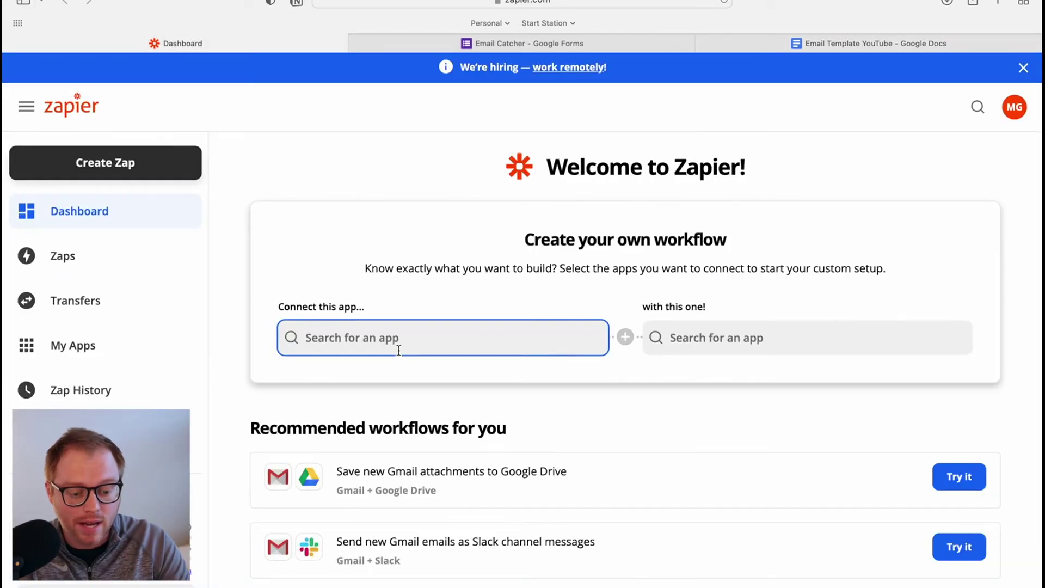
text(google)
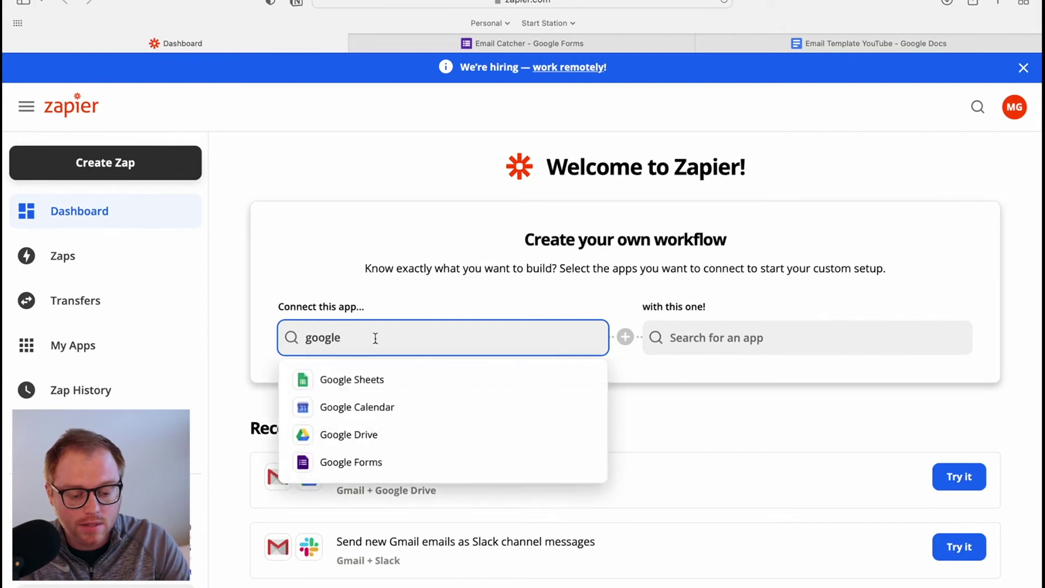
click(351, 462)
click(727, 351)
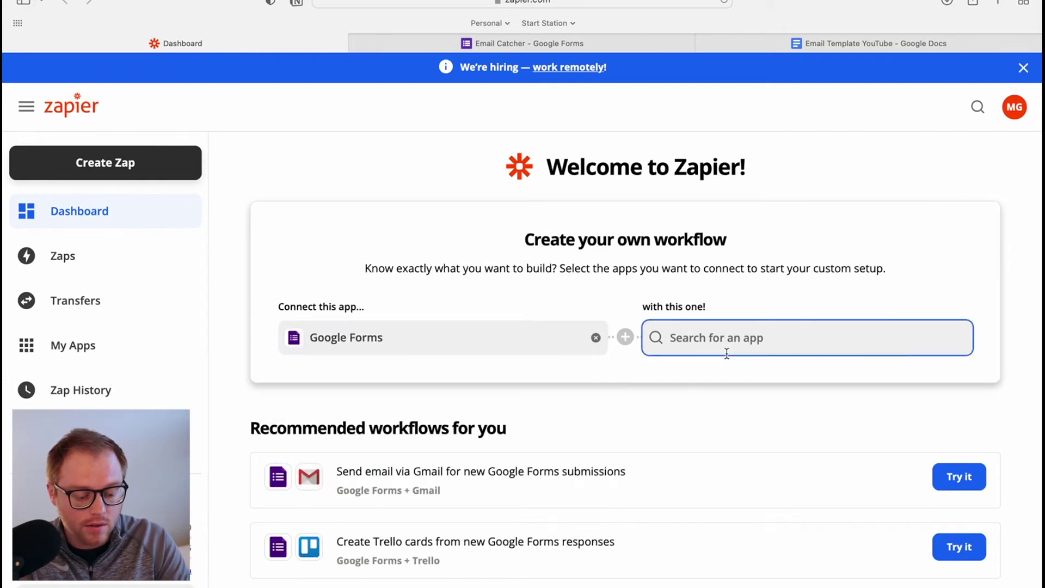
text(docs)
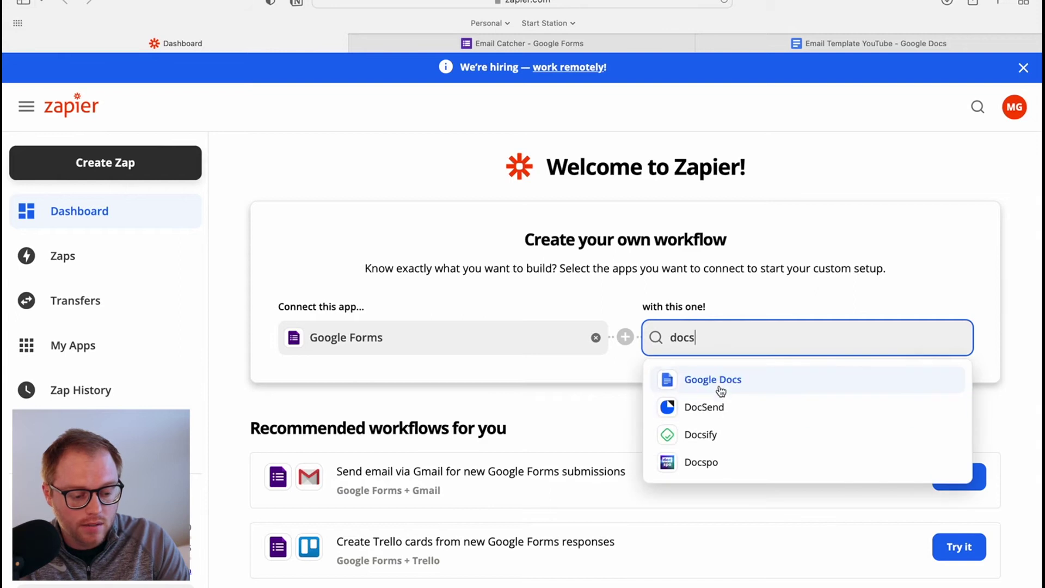
click(717, 388)
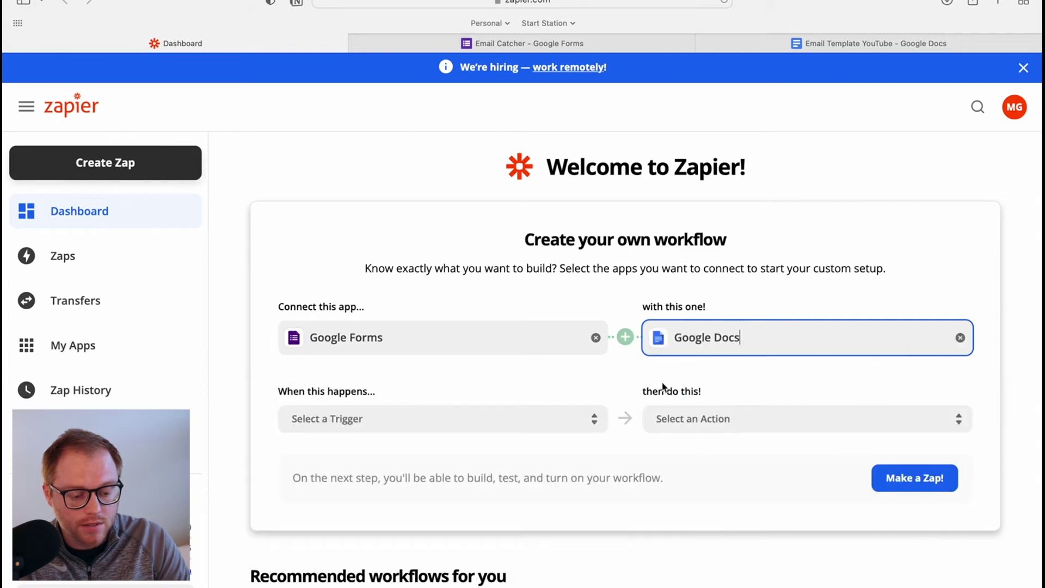
Create the Zap with the trigger New Response in Spreadsheet and the action Create Document from Template
click(526, 425)
click(440, 463)
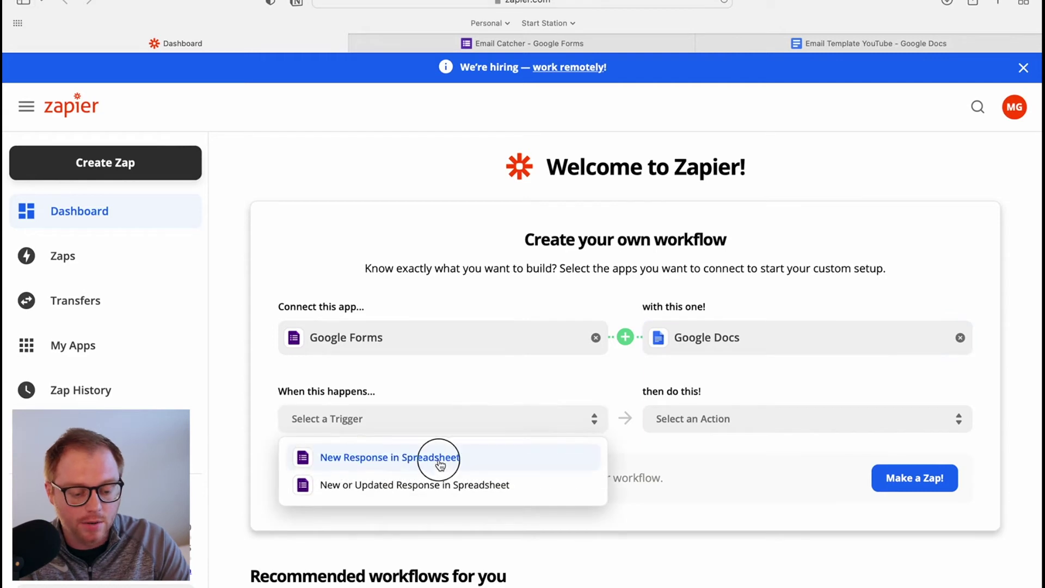
click(730, 430)
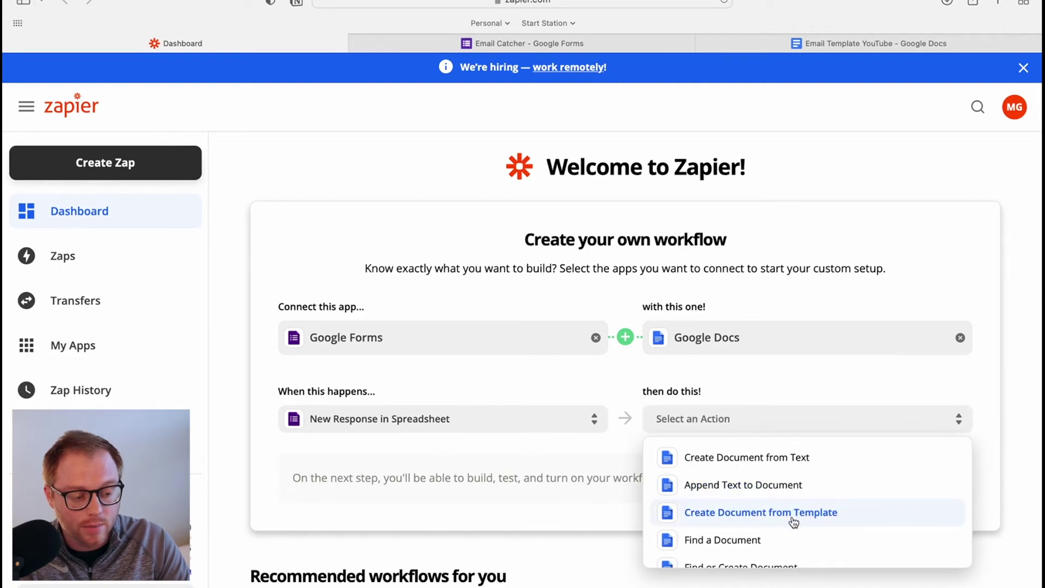
click(848, 47)
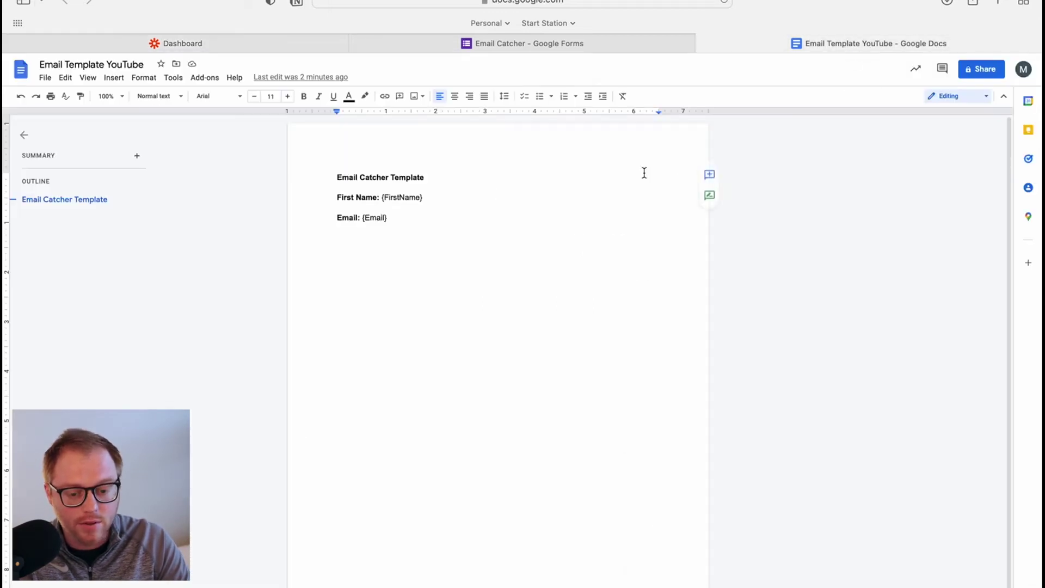
click(223, 49)
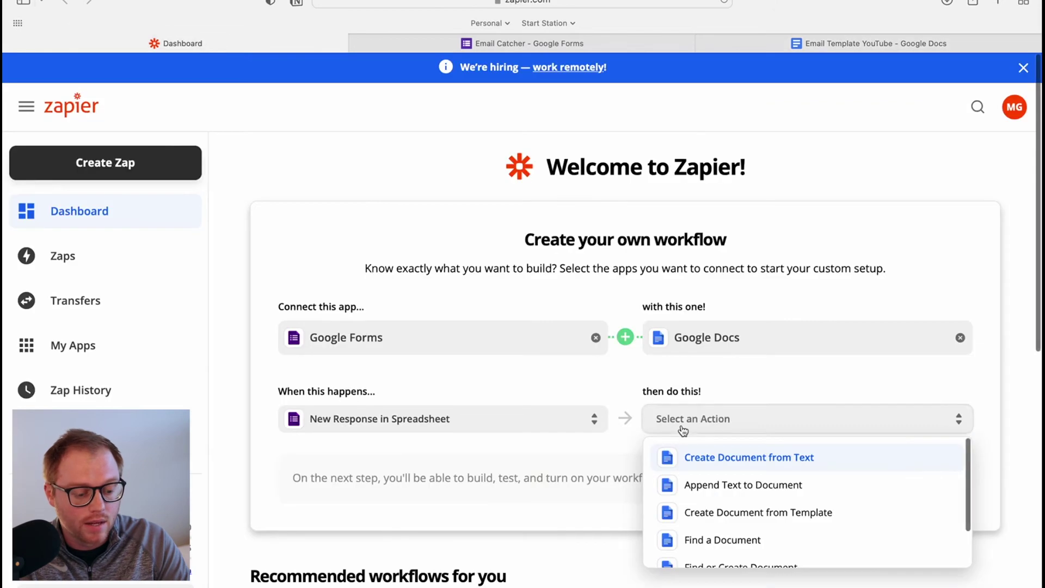
click(766, 514)
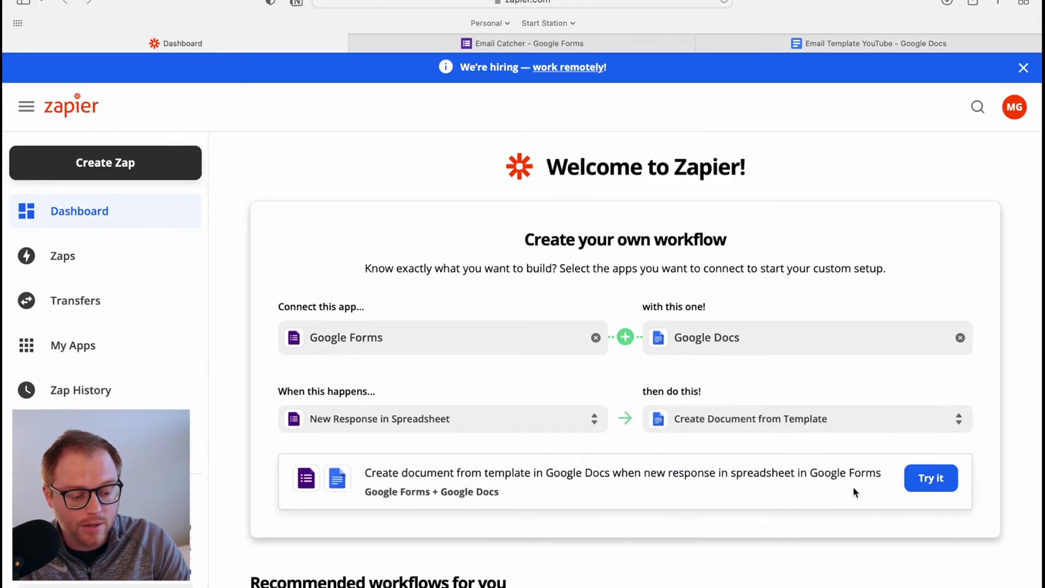
click(932, 479)
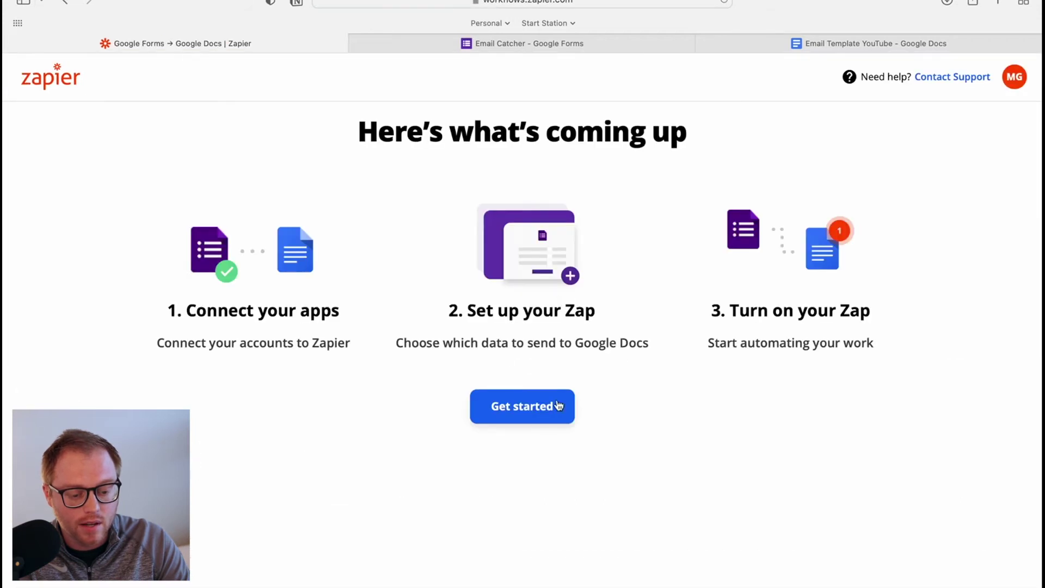
Use the already connected Google Forms account and select the Form Responses 1 worksheet
click(558, 406)
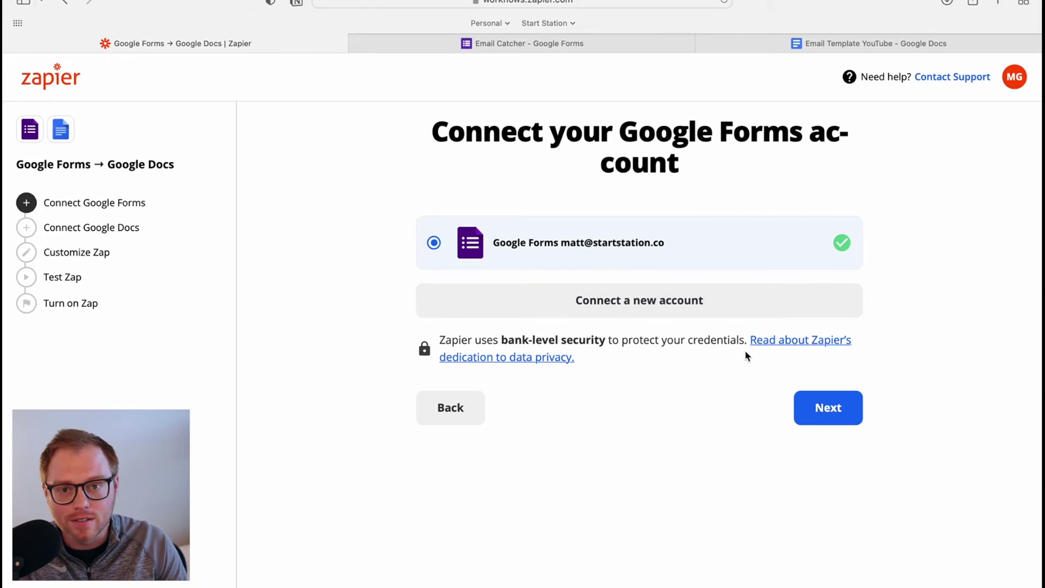
click(839, 425)
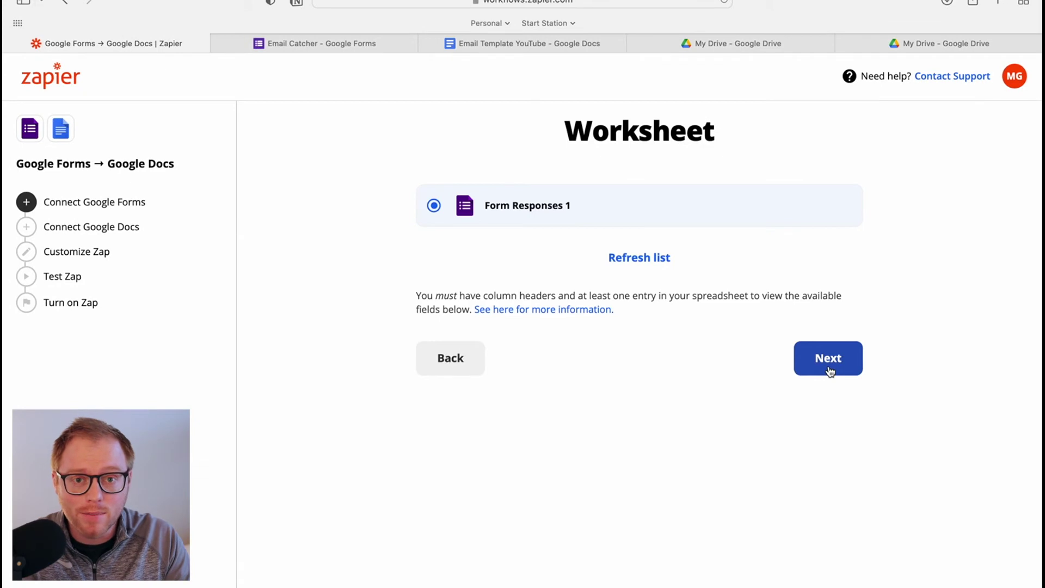
click(829, 360)
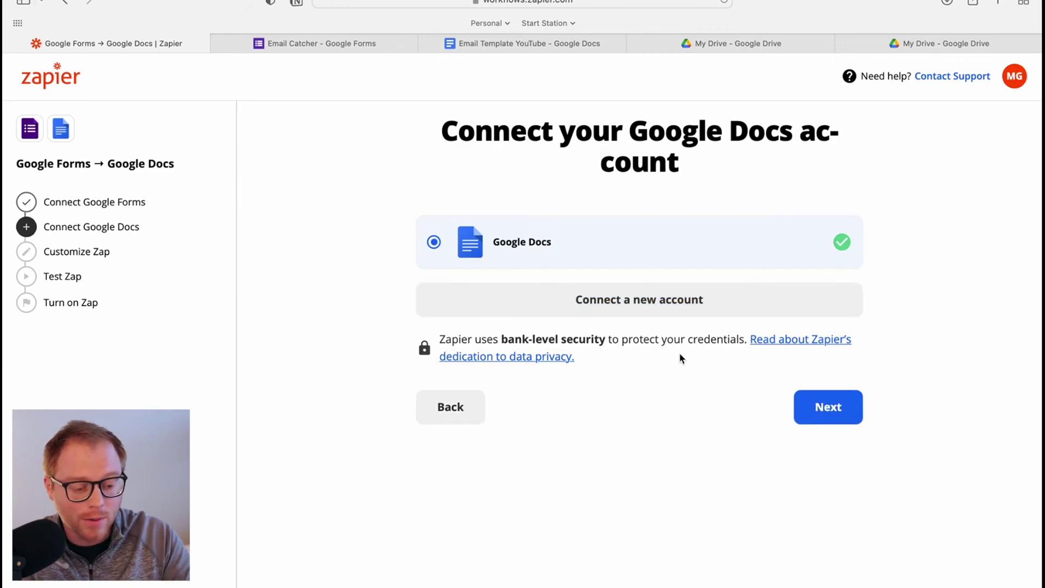
Use the connected Google Docs account with Email Template YouTube as the template document, and continue with all fields selected for editing
click(830, 411)
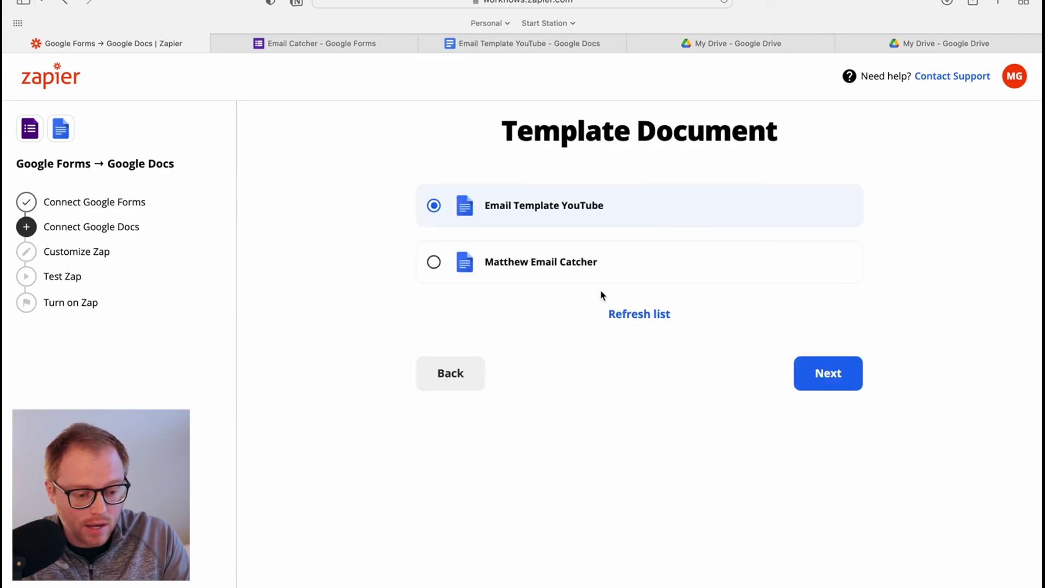
click(853, 373)
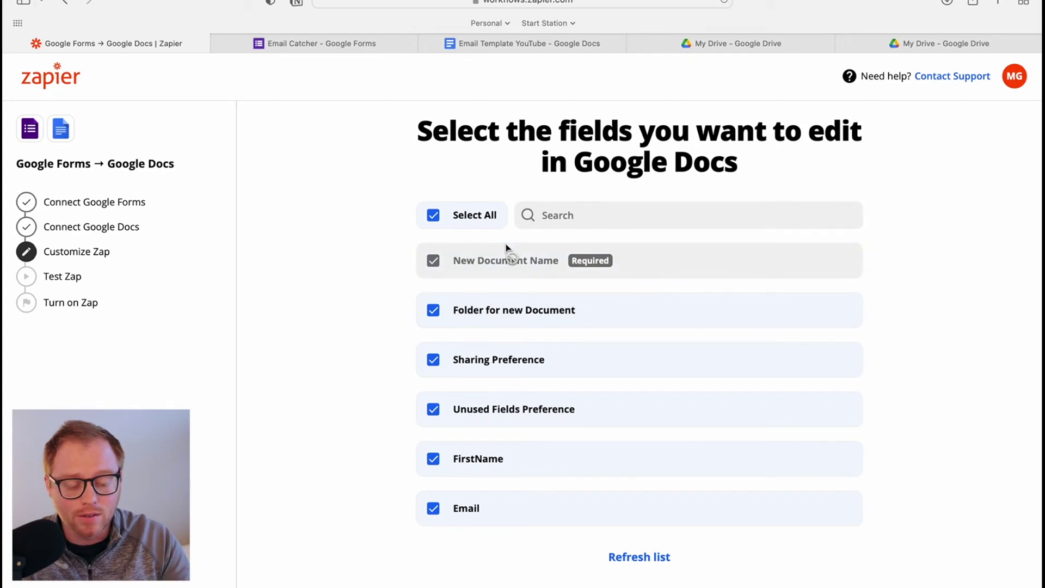
scroll(653, 279, down, 1)
click(827, 586)
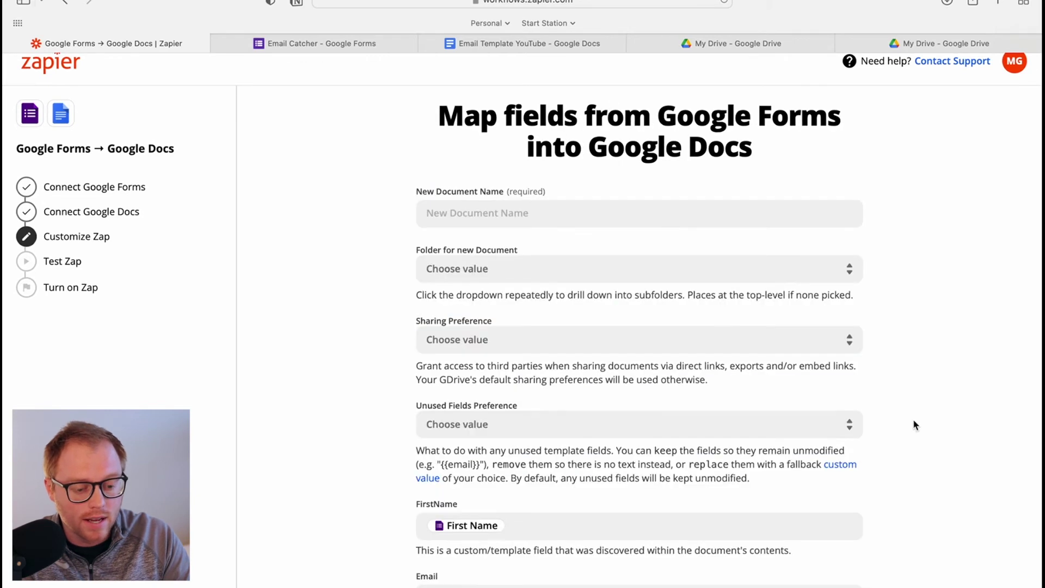
Name the new document with the First Name element followed by "Email Catcher", and set its sharing preference to Anyone with link can view
scroll(913, 424, down, 3)
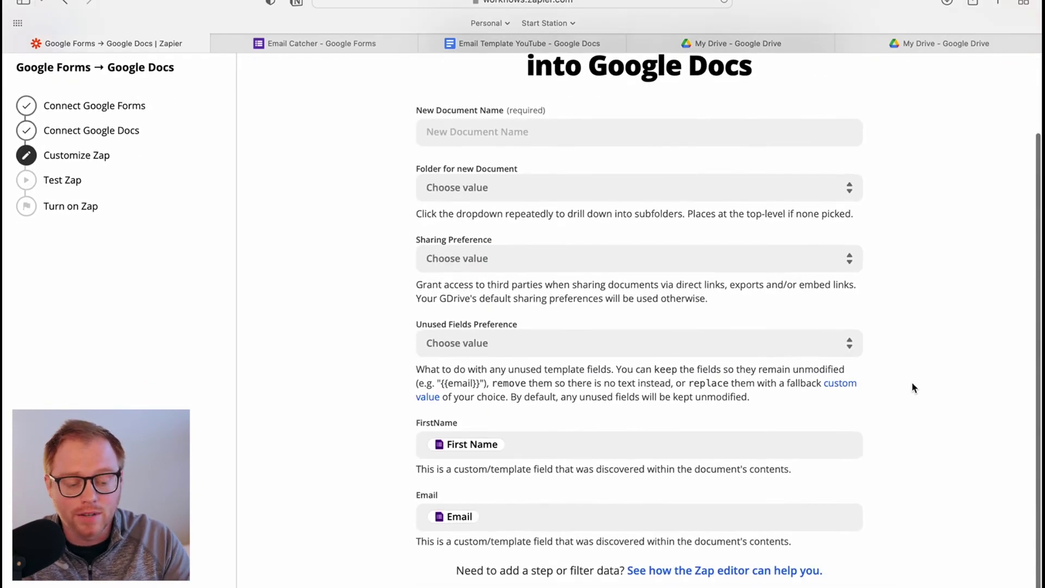
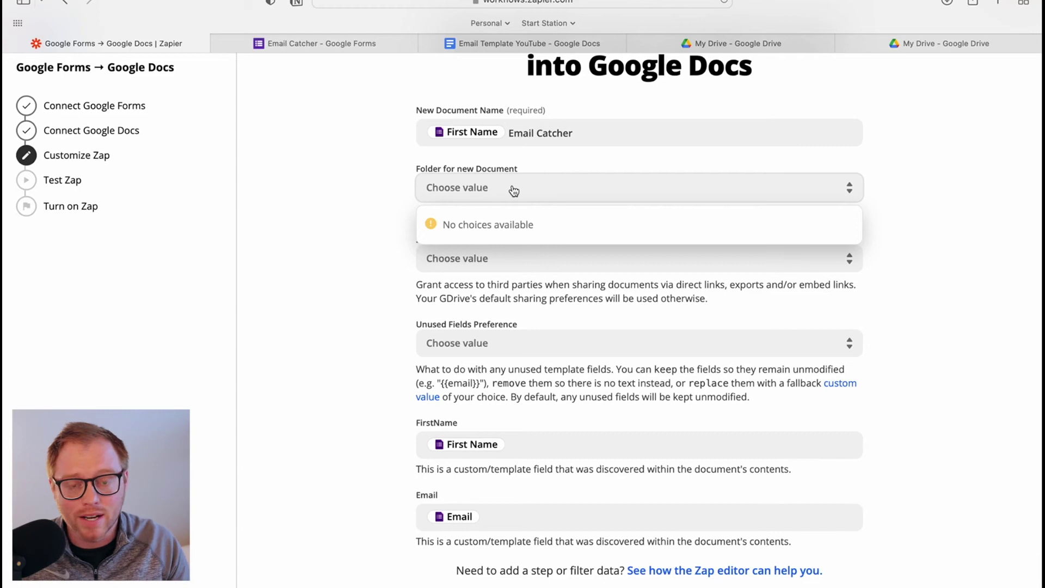
click(348, 250)
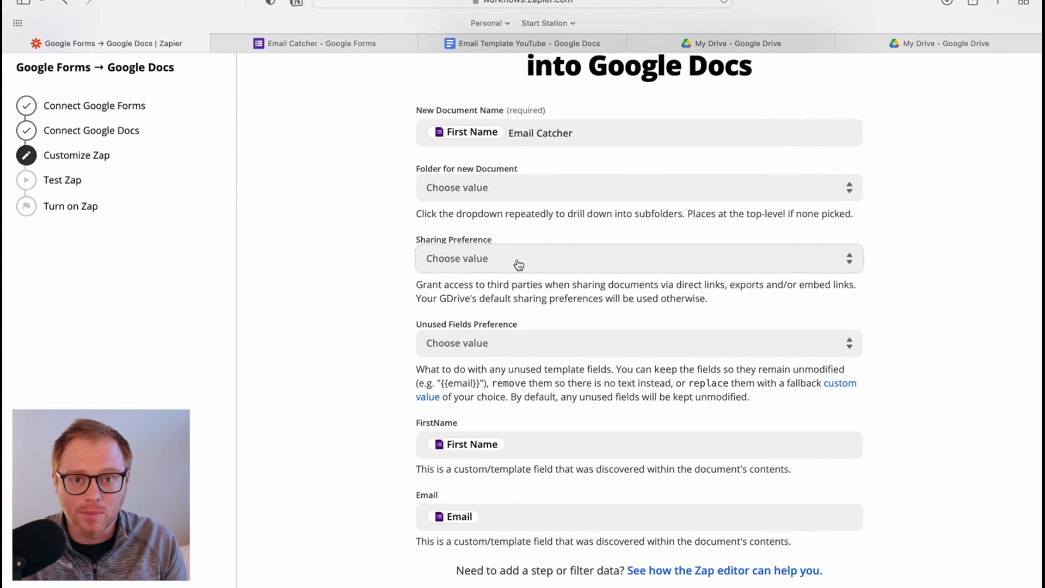
click(538, 264)
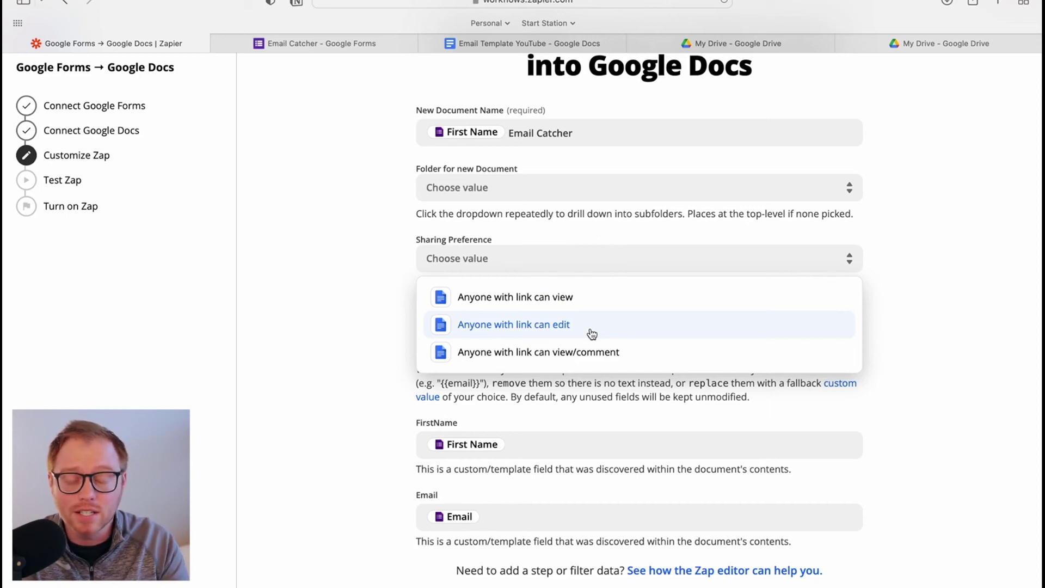
click(575, 302)
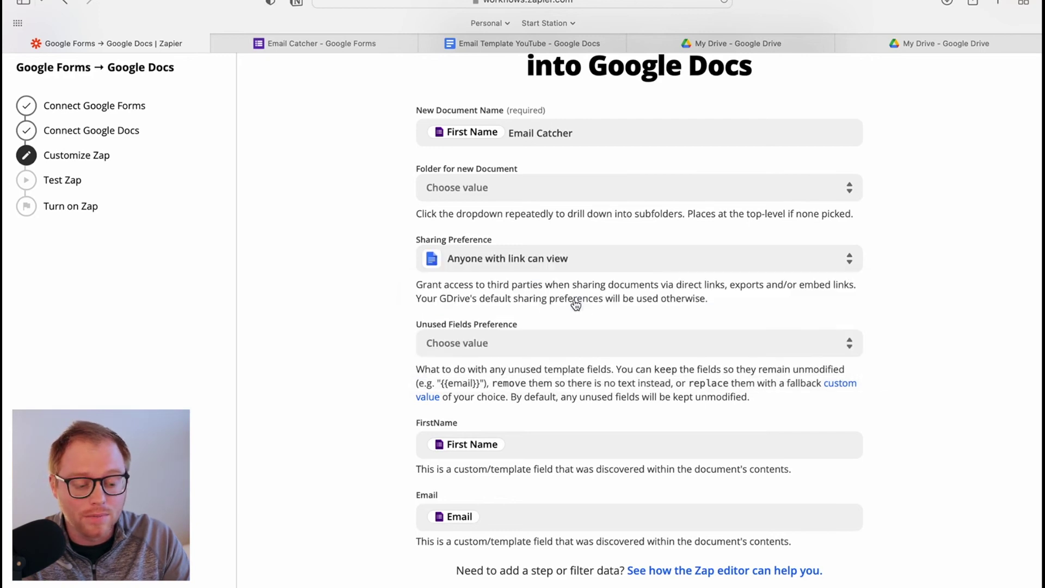
Set the unused fields preference for the new document to keep
scroll(399, 347, down, 1)
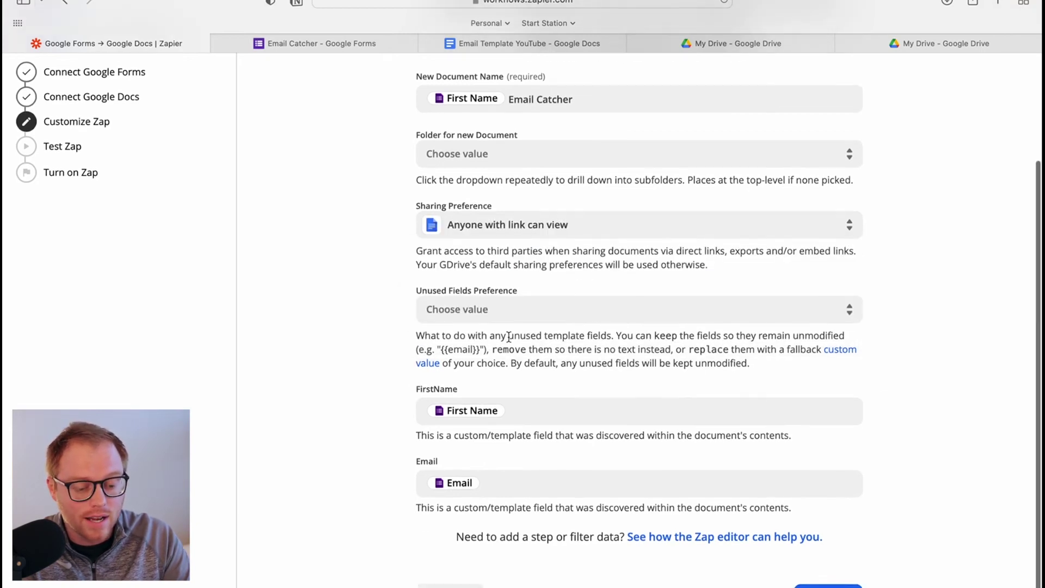
click(517, 317)
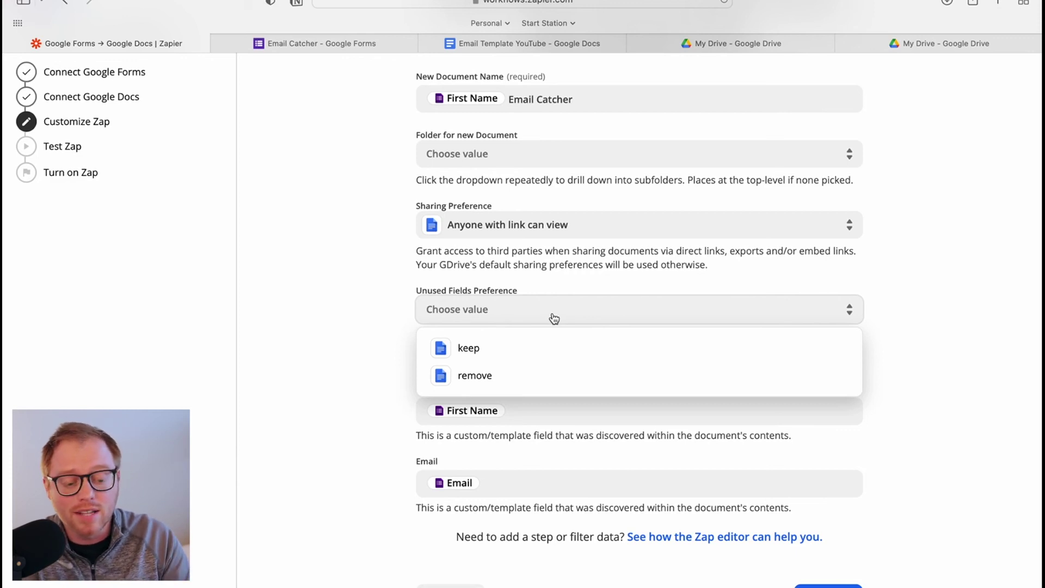
click(514, 353)
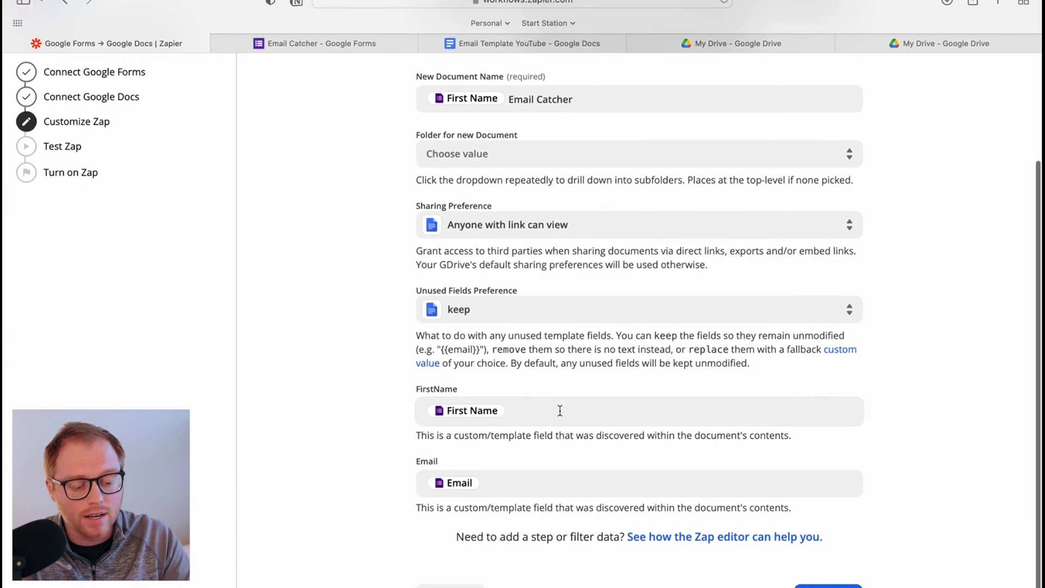
Check the FirstName field mapping against the placeholders in the Email Template YouTube document in Google Docs, and return to the Zap setup
click(560, 411)
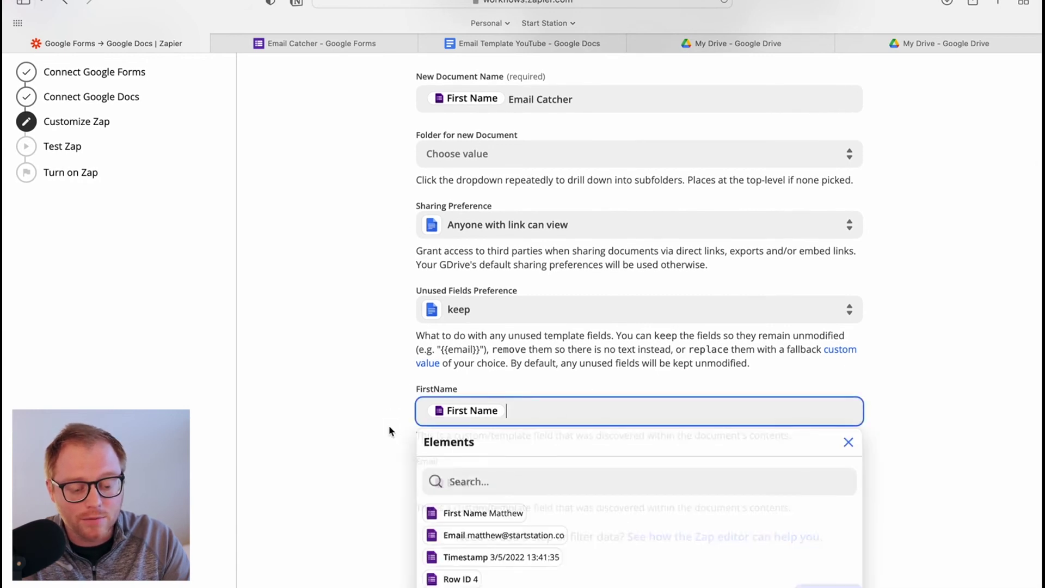
click(330, 467)
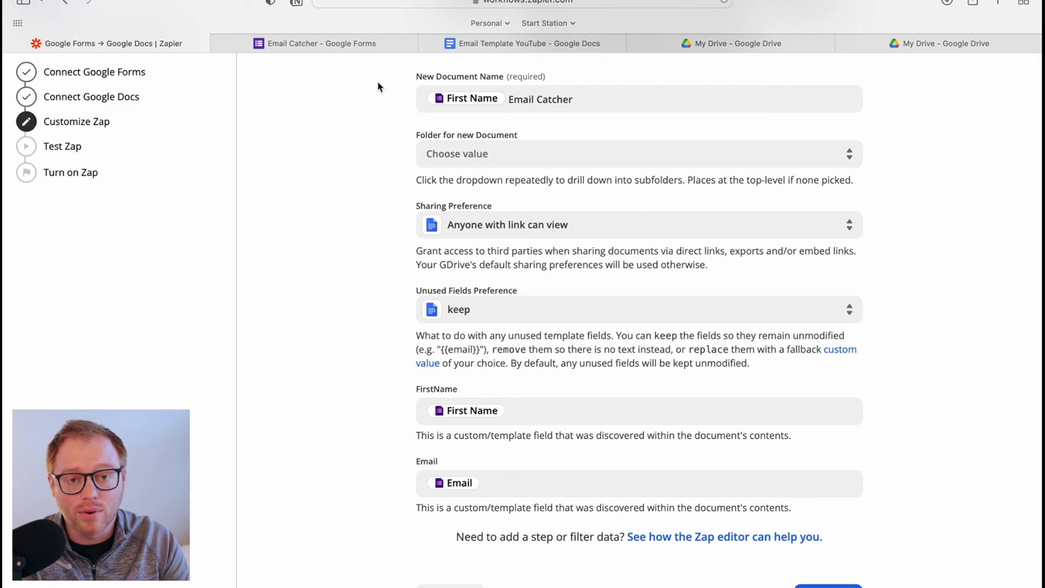
click(511, 48)
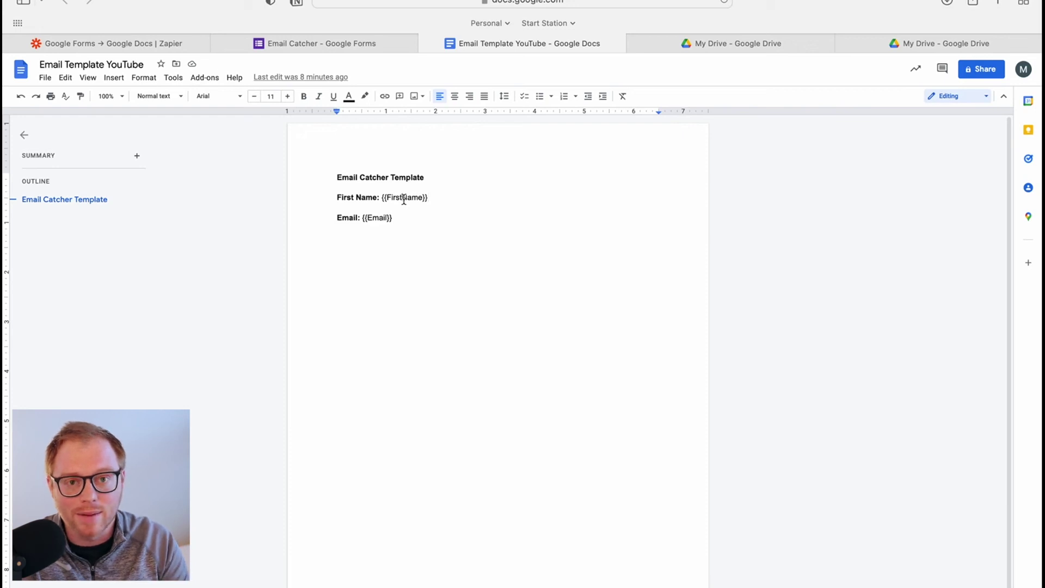
click(145, 48)
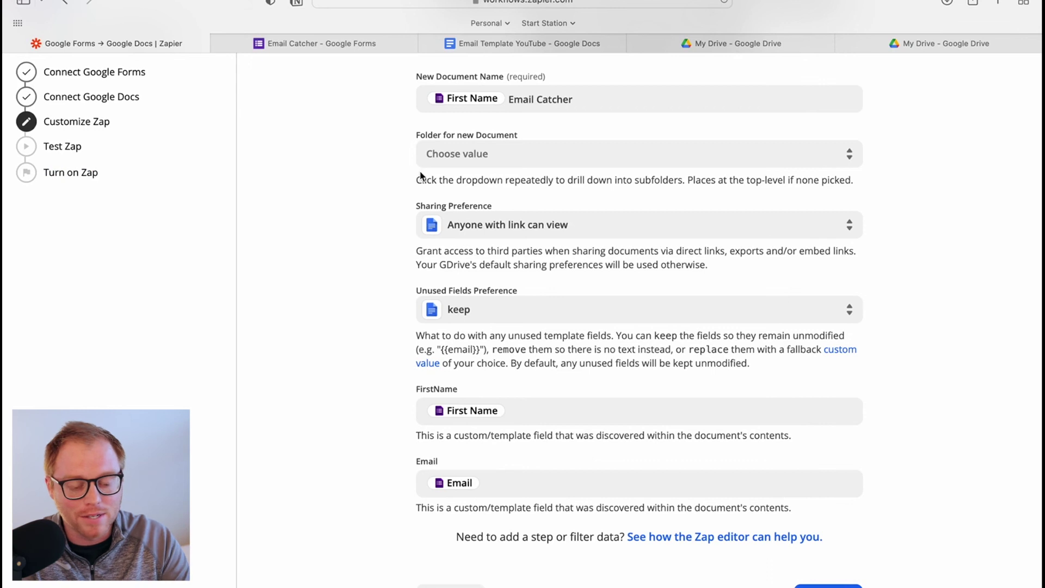
Accept the field mapping from Google Forms into Google Docs and send a test of the Zap
scroll(519, 398, down, 1)
scroll(596, 299, up, 5)
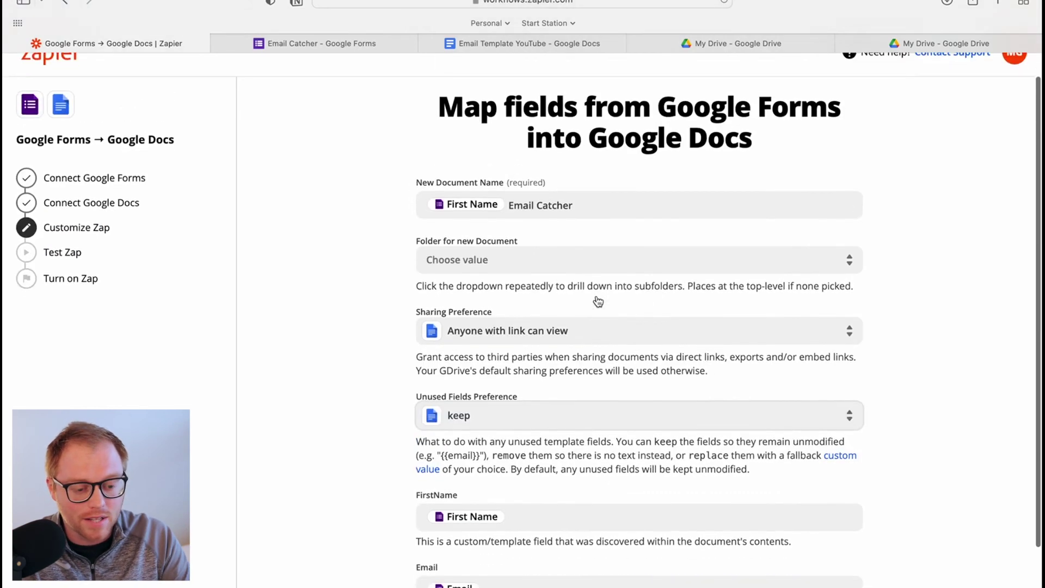
scroll(597, 295, down, 5)
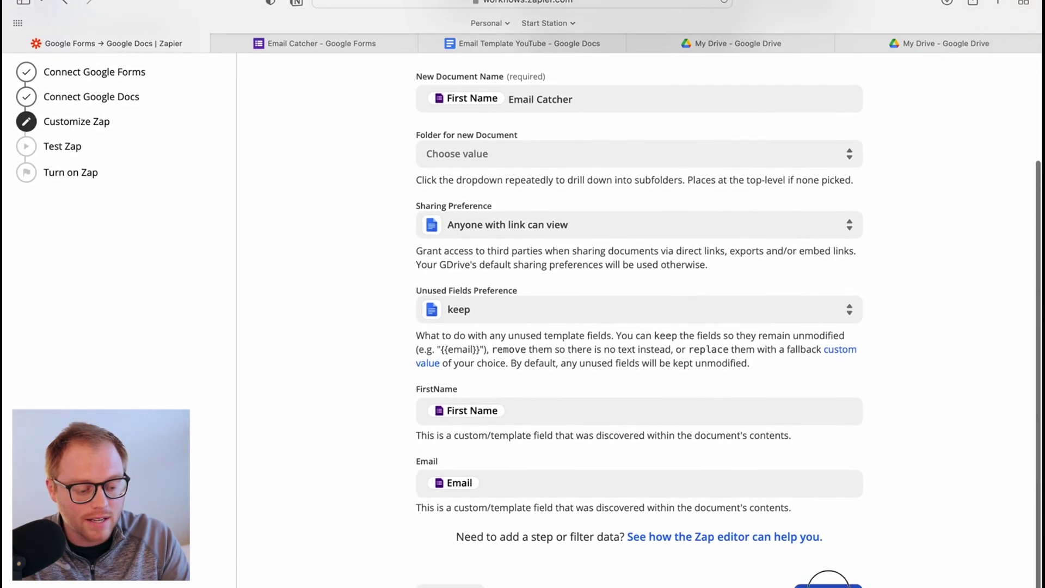
click(827, 583)
click(814, 528)
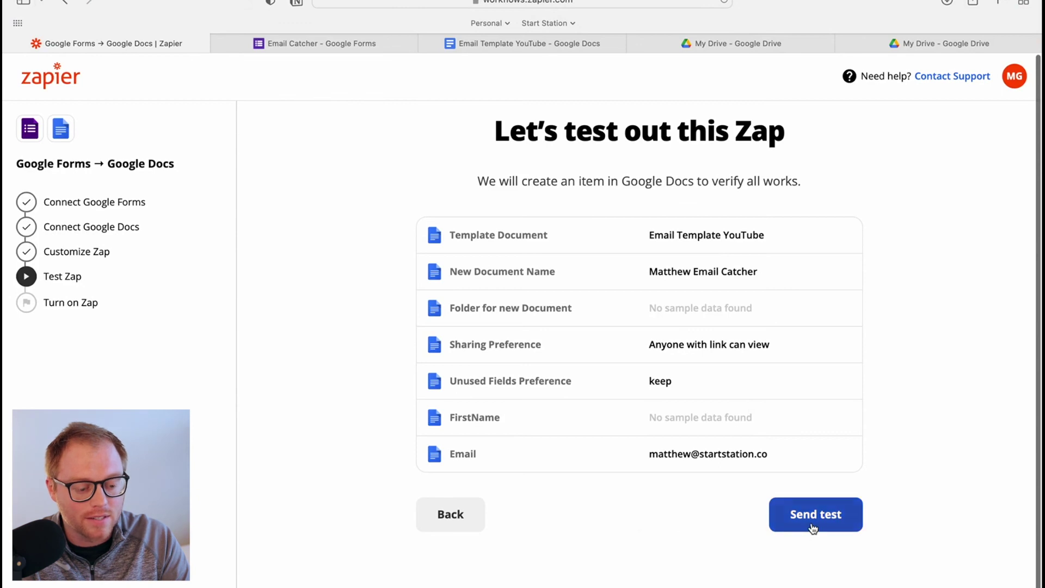